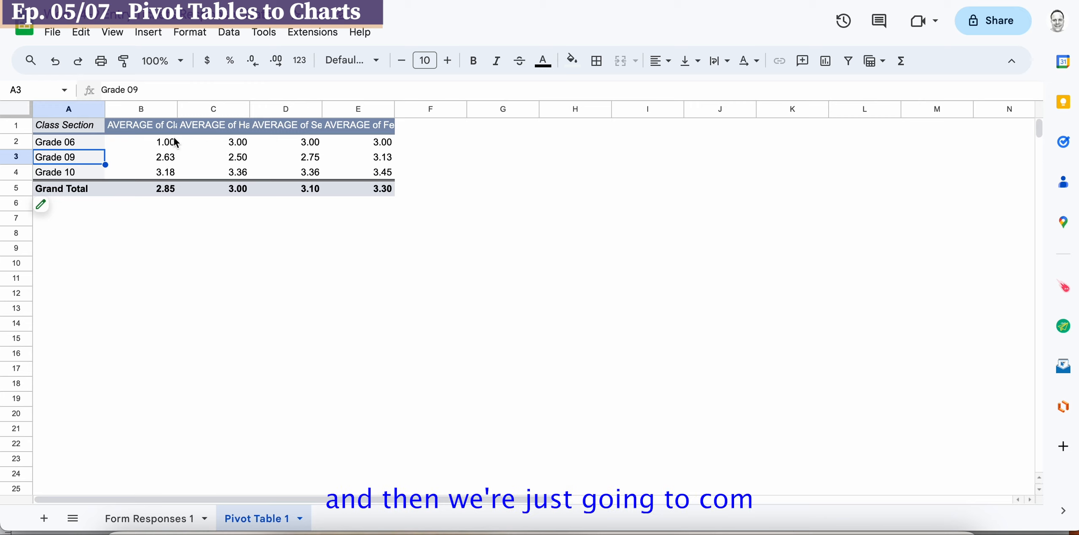
- Insert a chart from the pivot table data, then move and enlarge it over the empty cells beneath the table
{"action": "left_click", "coordinate": [152, 35]}
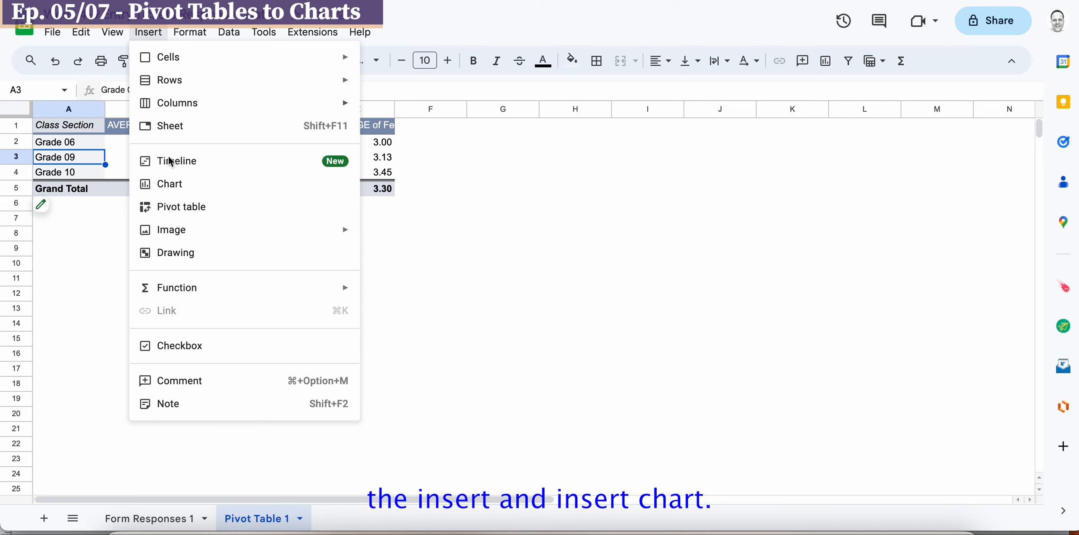
{"action": "left_click", "coordinate": [172, 186]}
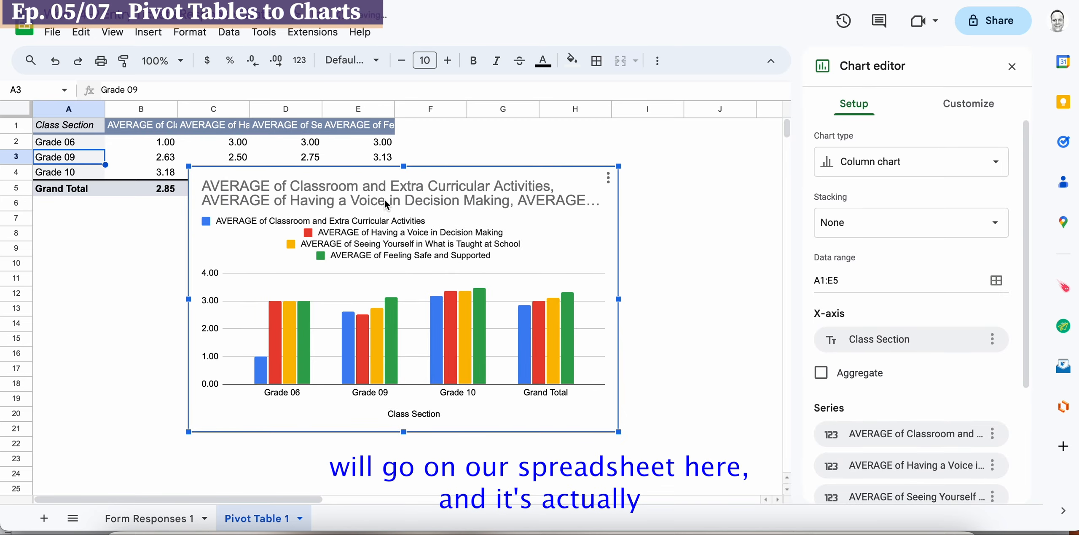
{"action": "left_click_drag", "start_coordinate": [473, 174], "coordinate": [523, 196]}
{"action": "left_click_drag", "start_coordinate": [417, 244], "coordinate": [491, 217]}
{"action": "left_click_drag", "start_coordinate": [631, 208], "coordinate": [676, 180]}
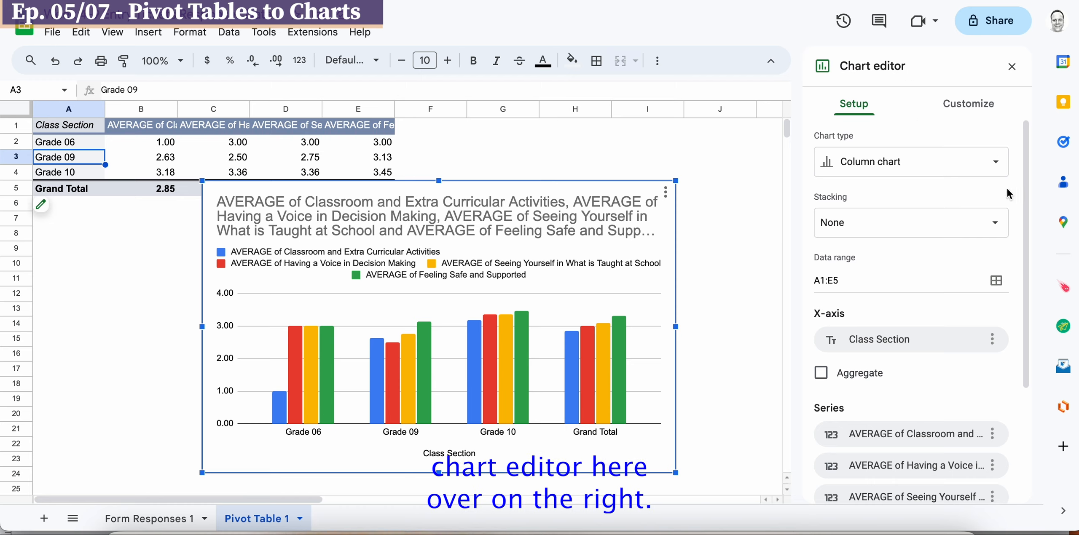
- Look over the chart's customization categories and return to its setup options
{"action": "left_click", "coordinate": [852, 110]}
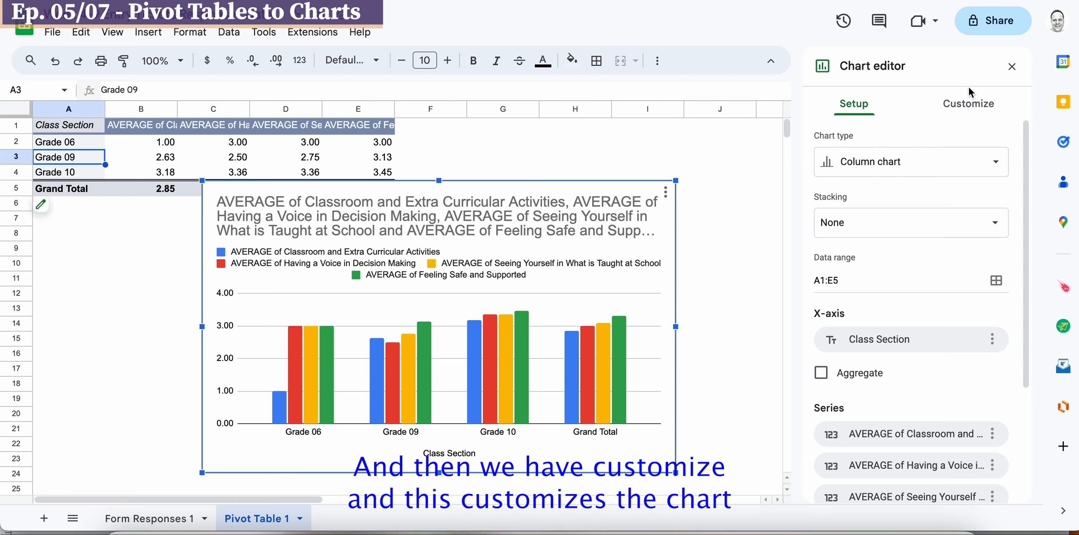
{"action": "left_click", "coordinate": [969, 106]}
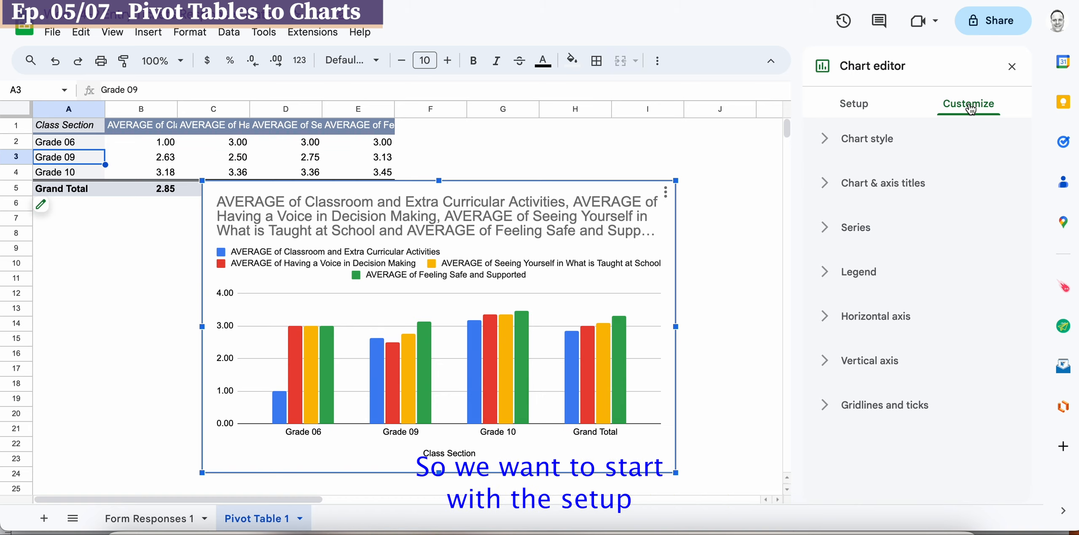
{"action": "left_click", "coordinate": [859, 105]}
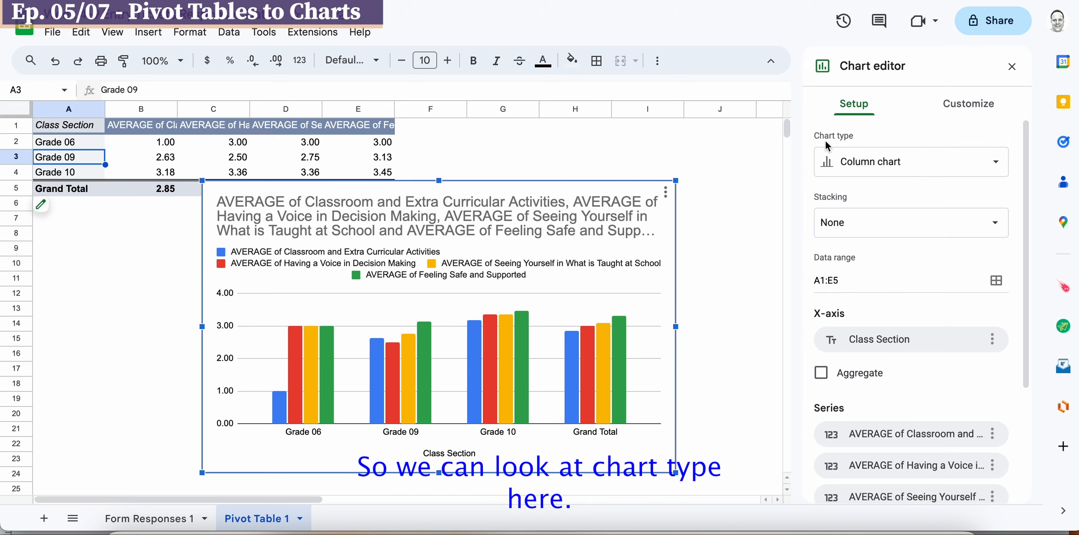
- Try the chart as a pie chart and a combo chart, and set it back to a column chart
{"action": "left_click", "coordinate": [878, 169]}
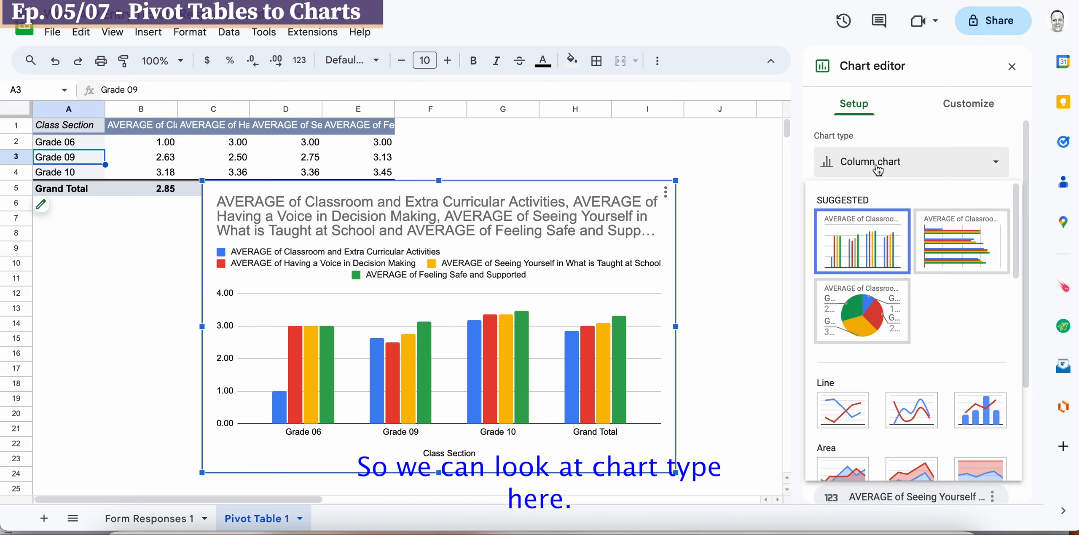
{"action": "left_click", "coordinate": [881, 307]}
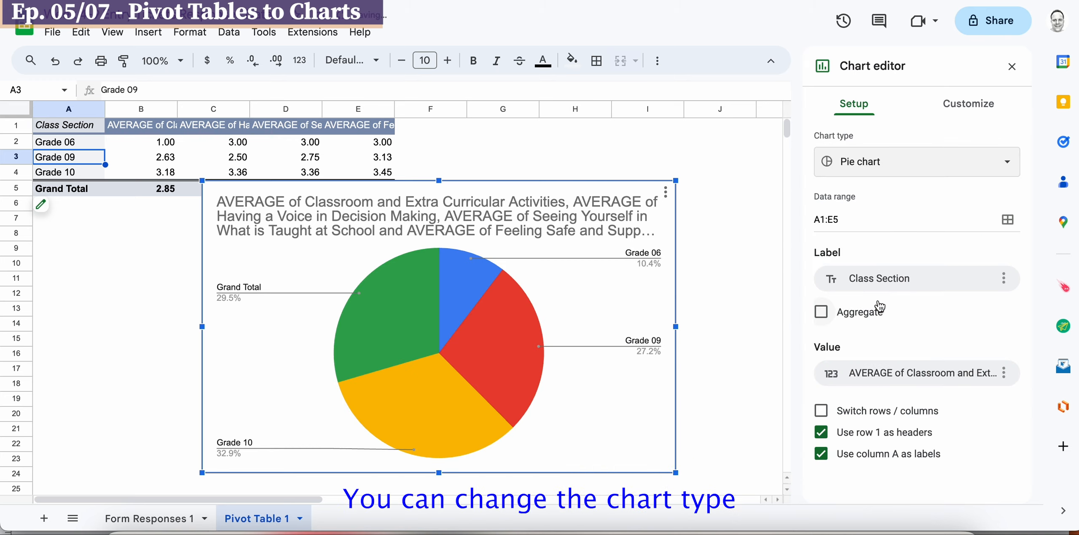
{"action": "left_click", "coordinate": [852, 171]}
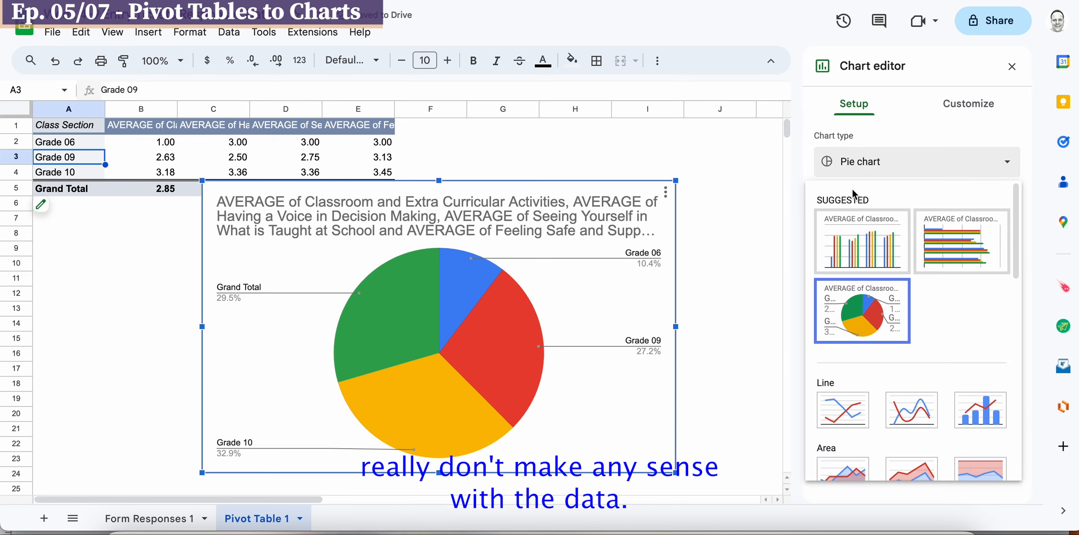
{"action": "scroll", "coordinate": [878, 295], "scroll_direction": "down", "scroll_amount": 2}
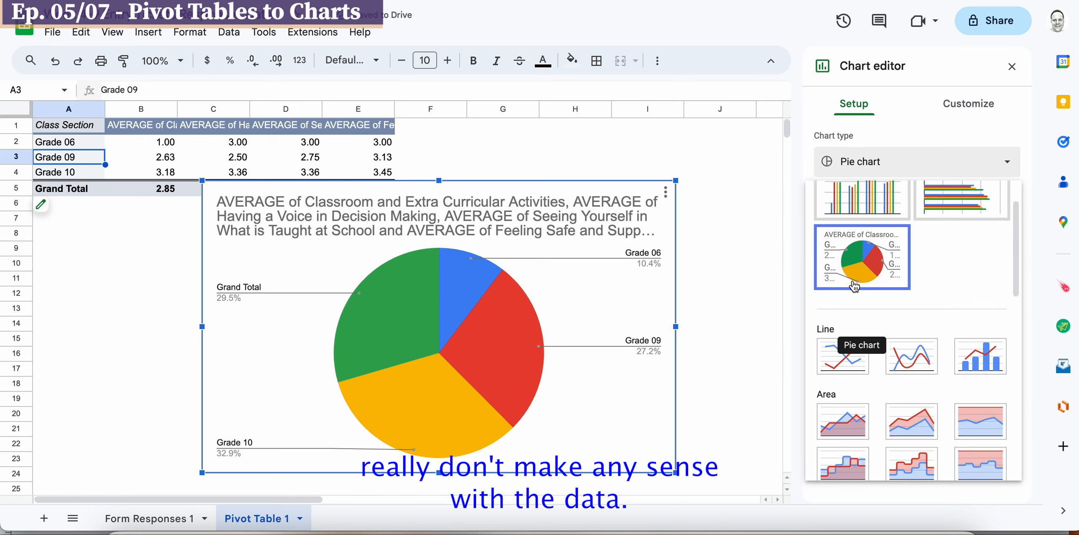
{"action": "left_click", "coordinate": [981, 354]}
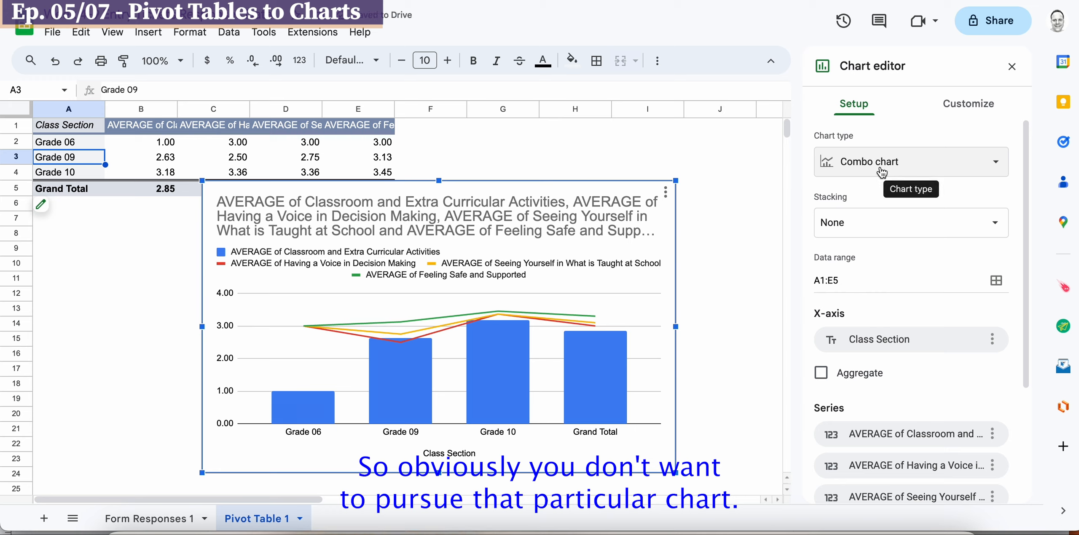
{"action": "left_click", "coordinate": [862, 173]}
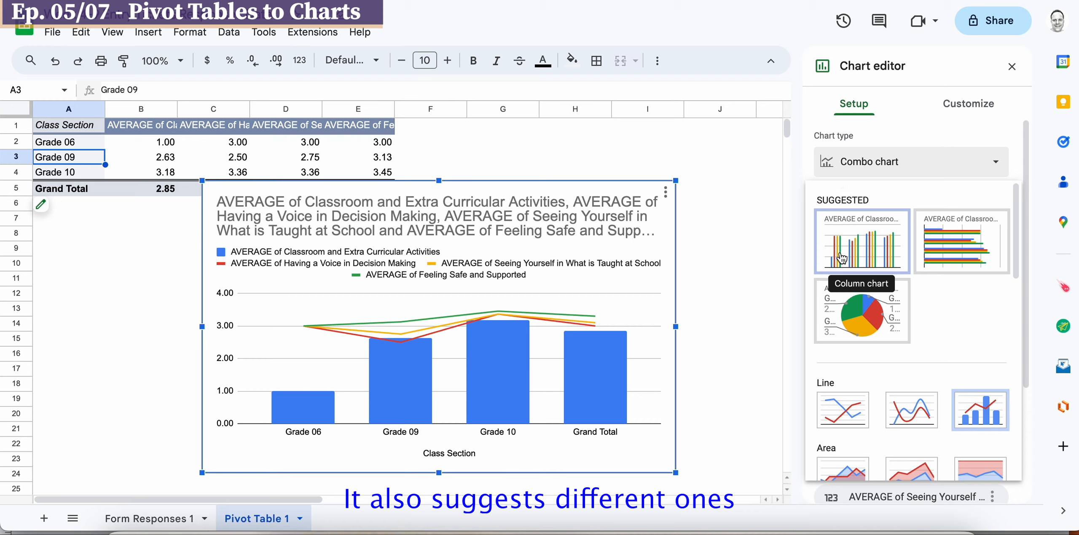
{"action": "left_click", "coordinate": [873, 256]}
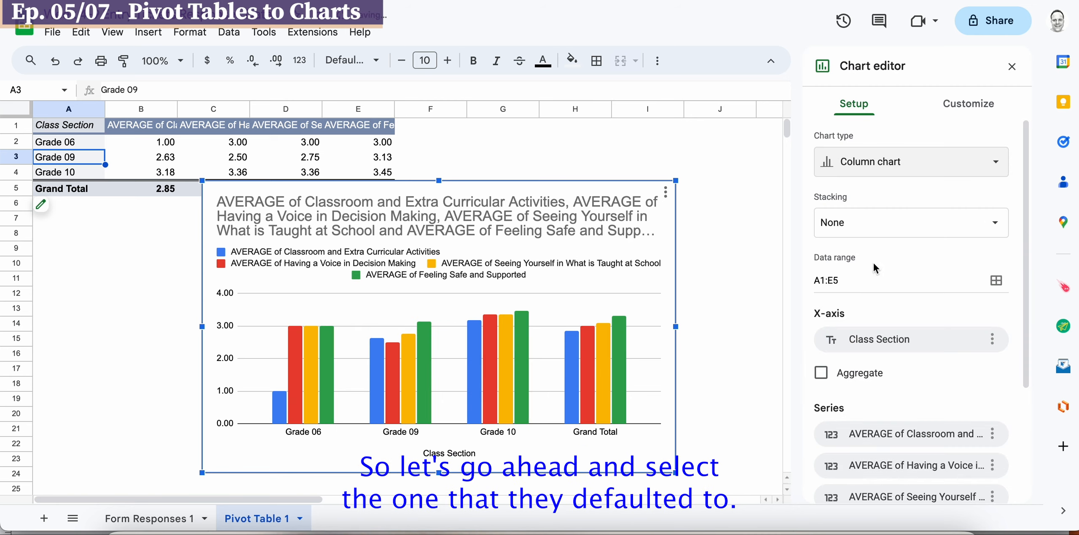
- Try Standard and 100% stacking on the column chart, and set stacking back to None
{"action": "left_click", "coordinate": [875, 228]}
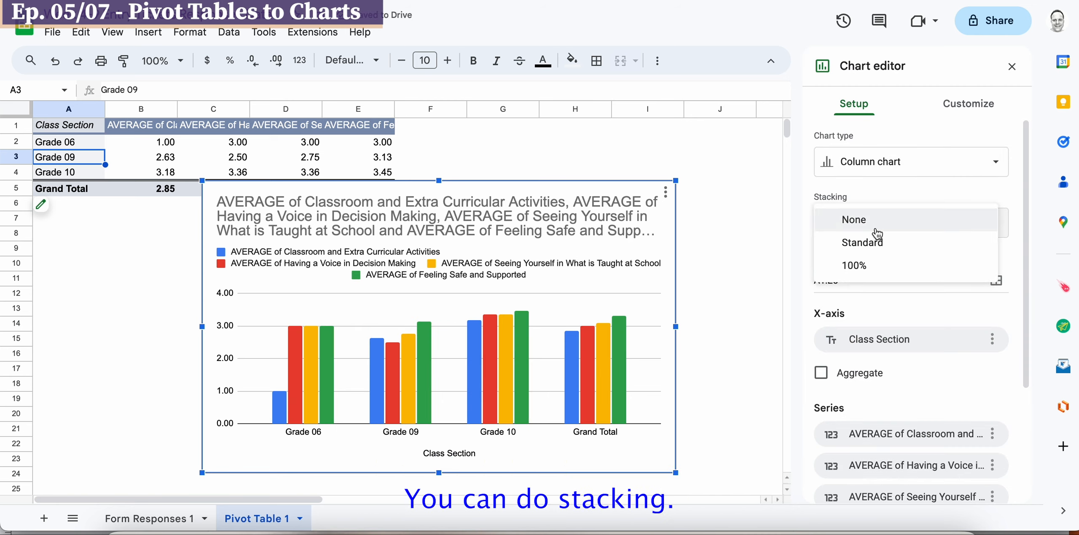
{"action": "left_click", "coordinate": [877, 252]}
{"action": "left_click", "coordinate": [876, 225]}
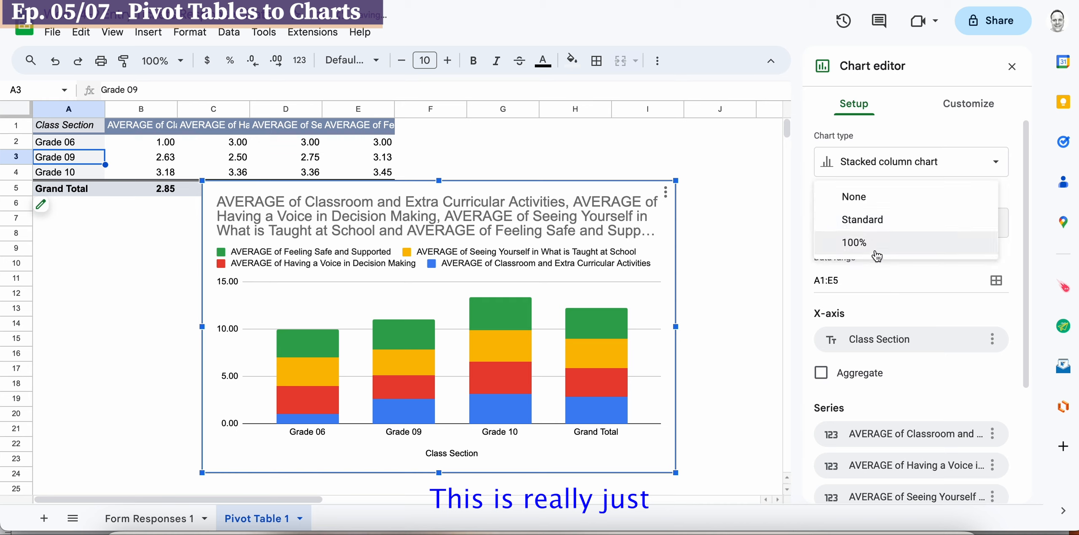
{"action": "left_click", "coordinate": [876, 250]}
{"action": "left_click", "coordinate": [875, 226]}
{"action": "left_click", "coordinate": [858, 174]}
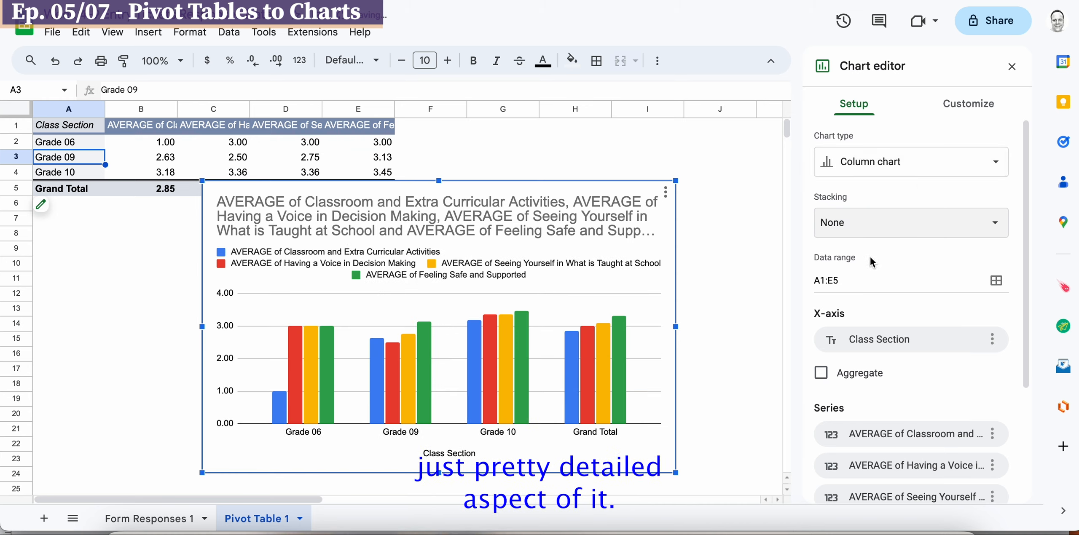
- Try aggregating the X-axis data, view the available aggregation types, and turn aggregation off again
{"action": "scroll", "coordinate": [870, 257], "scroll_direction": "down", "scroll_amount": 3}
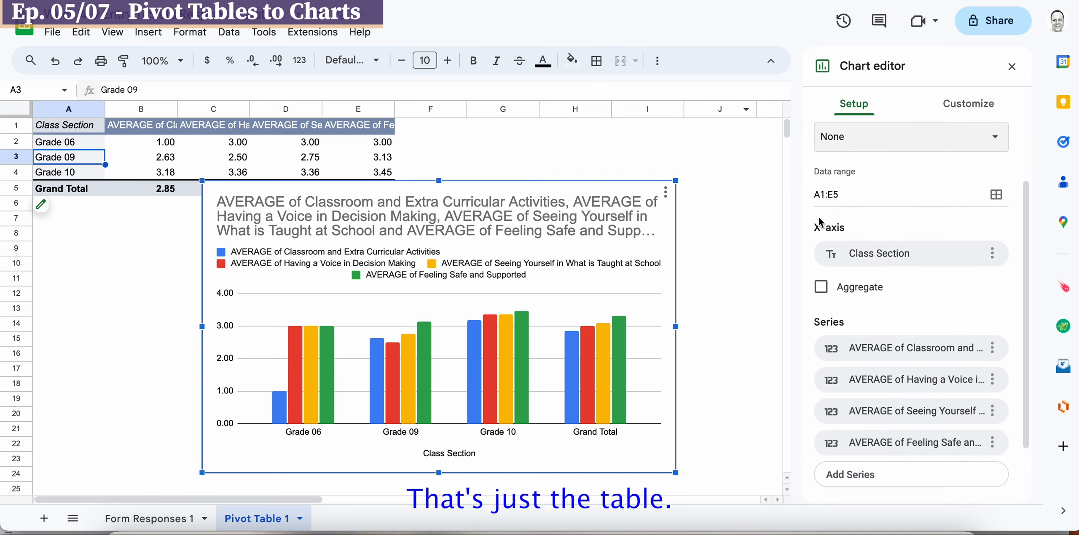
{"action": "scroll", "coordinate": [863, 303], "scroll_direction": "down", "scroll_amount": 2}
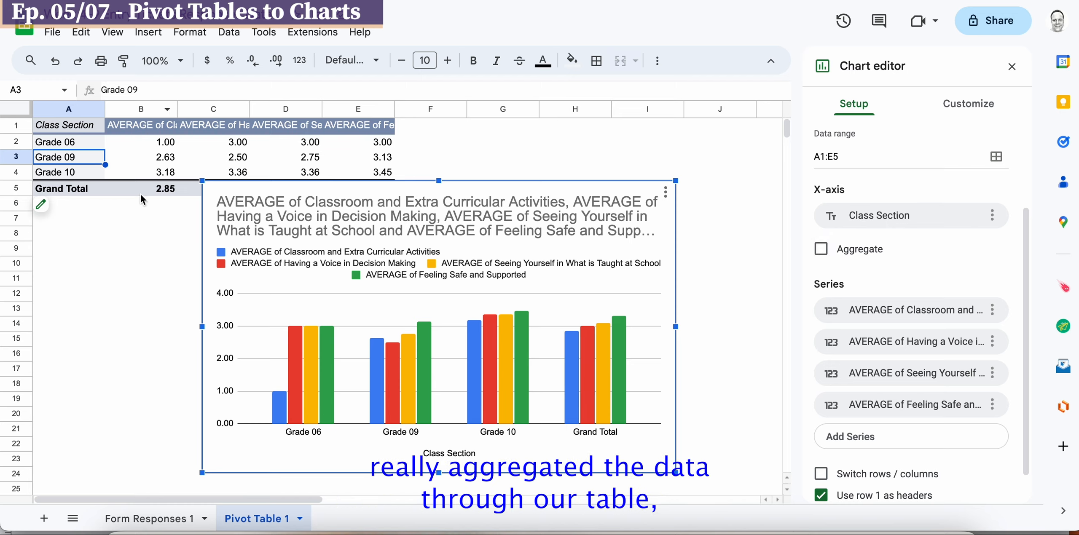
{"action": "left_click", "coordinate": [822, 251]}
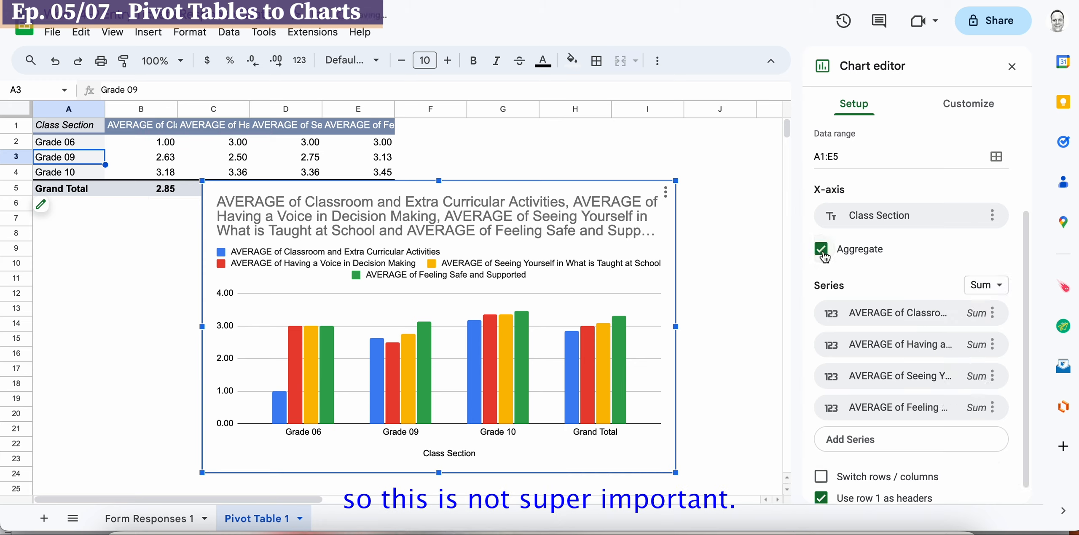
{"action": "left_click", "coordinate": [823, 251]}
{"action": "left_click", "coordinate": [822, 251]}
{"action": "left_click", "coordinate": [822, 251]}
{"action": "left_click", "coordinate": [823, 251]}
{"action": "left_click", "coordinate": [989, 287]}
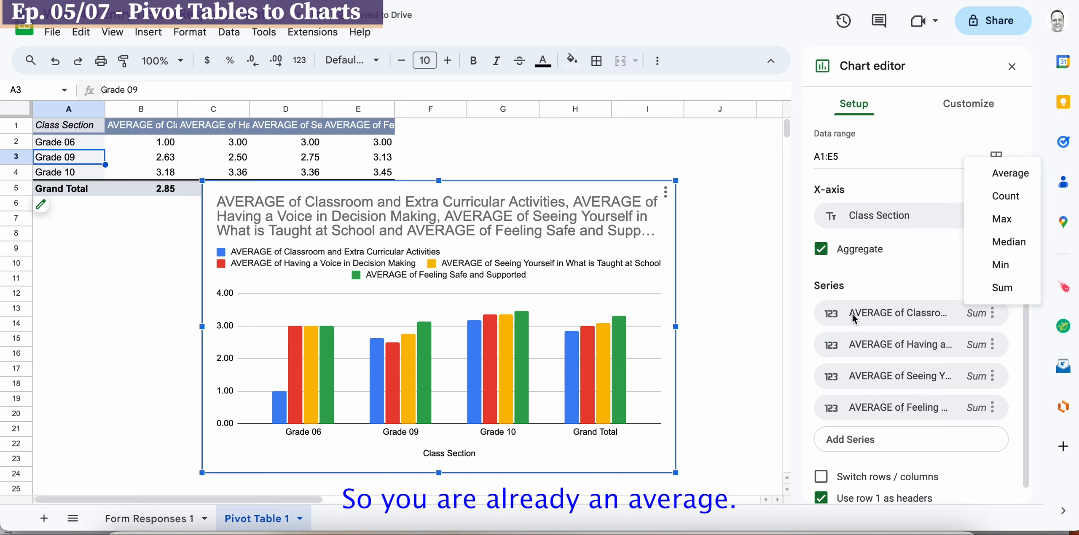
{"action": "left_click", "coordinate": [892, 280]}
{"action": "left_click", "coordinate": [821, 249]}
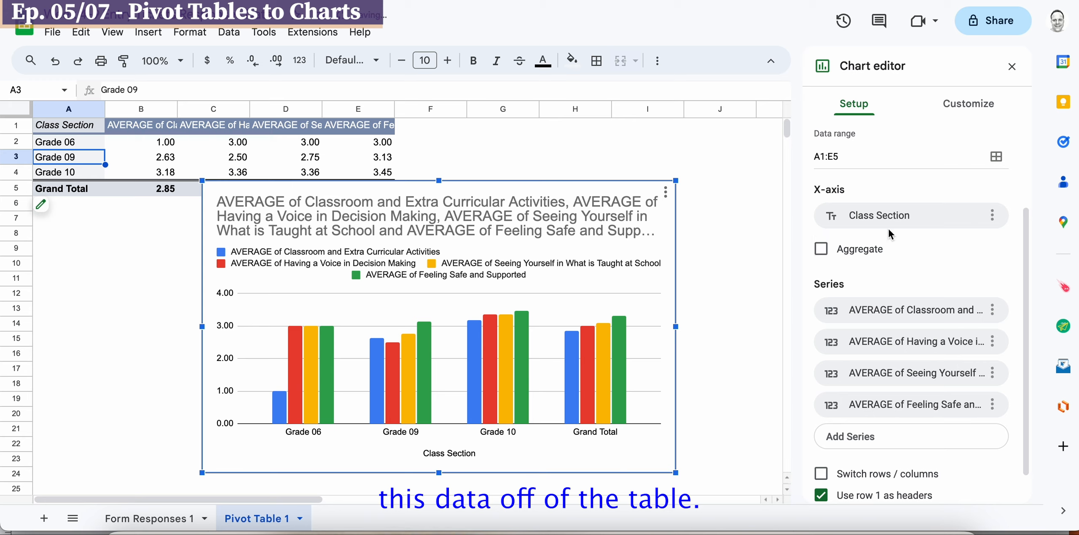
- Turn the use of row 1 as headers and column A as labels off and back on
{"action": "scroll", "coordinate": [888, 228], "scroll_direction": "down", "scroll_amount": 2}
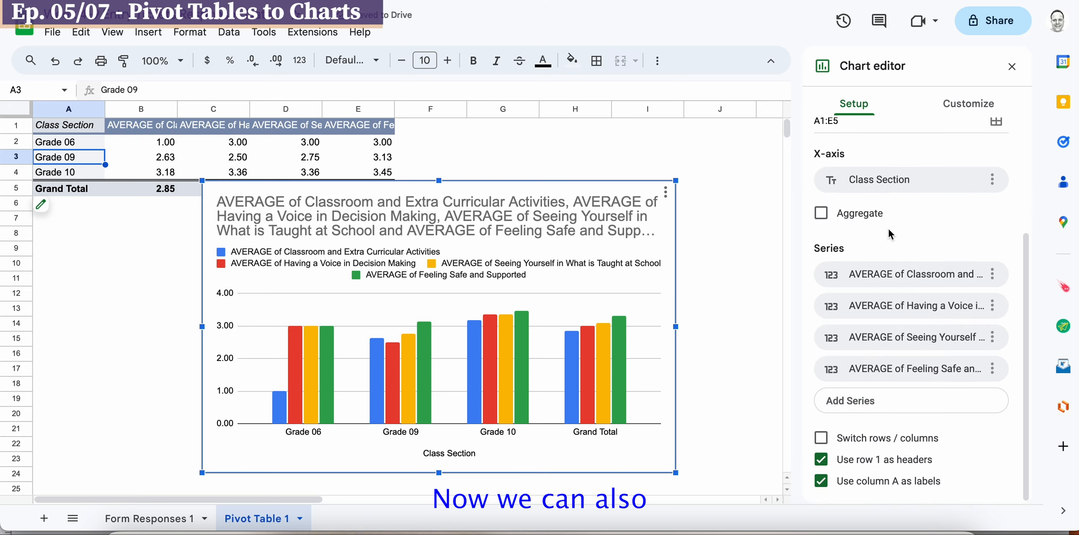
{"action": "left_click", "coordinate": [823, 483]}
{"action": "left_click", "coordinate": [824, 464]}
{"action": "left_click", "coordinate": [824, 464]}
{"action": "left_click", "coordinate": [822, 483]}
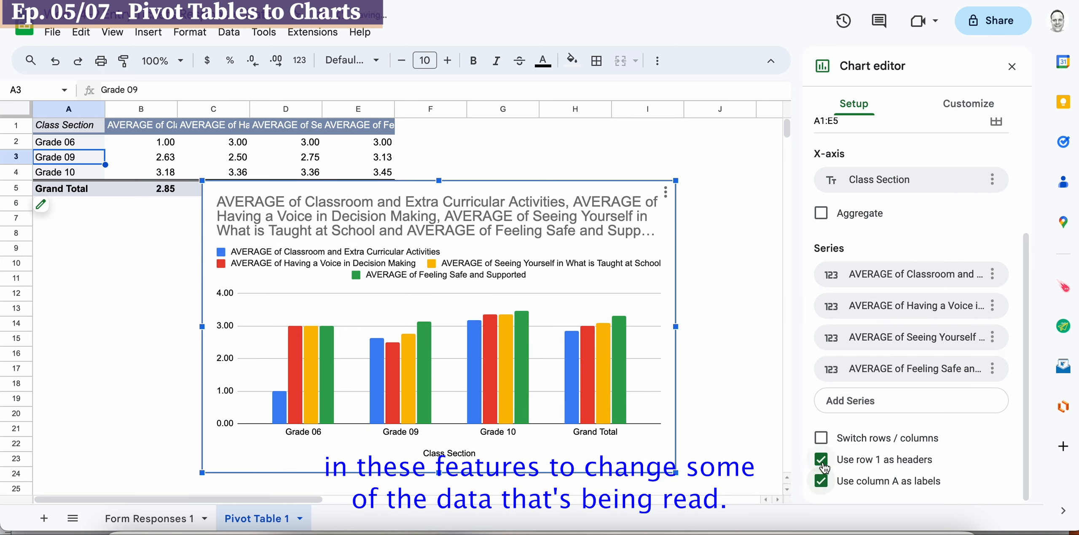
- Remove the average of Feeling Safe and Supported series from the chart and undo the removal
{"action": "scroll", "coordinate": [875, 461], "scroll_direction": "up", "scroll_amount": 2}
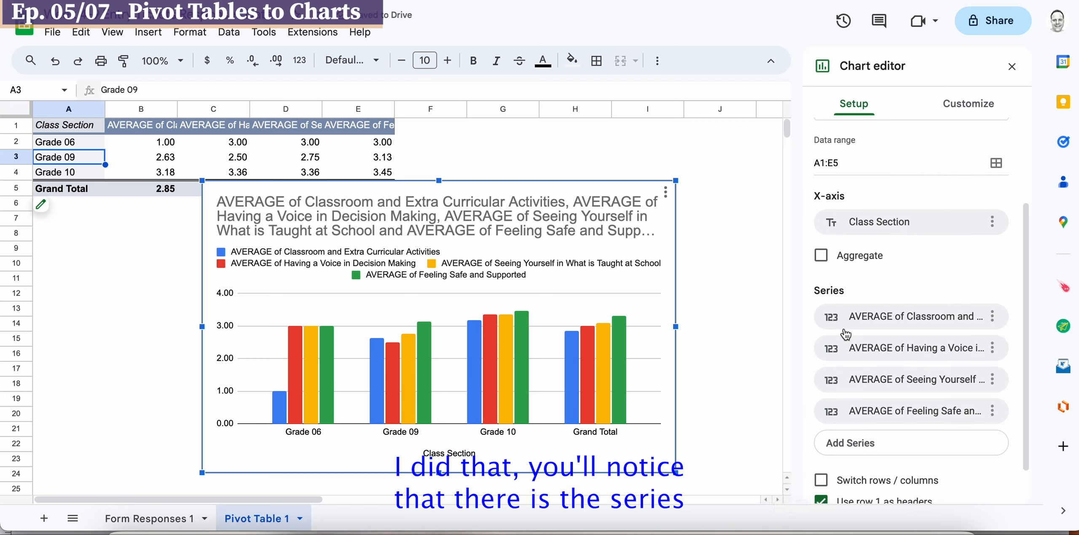
{"action": "scroll", "coordinate": [858, 351], "scroll_direction": "down", "scroll_amount": 2}
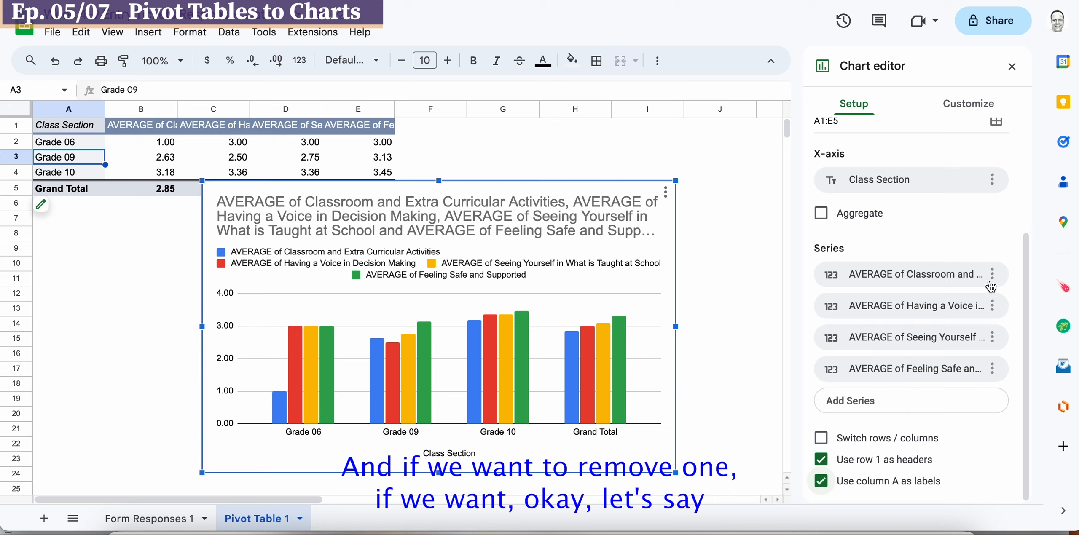
{"action": "left_click", "coordinate": [993, 373]}
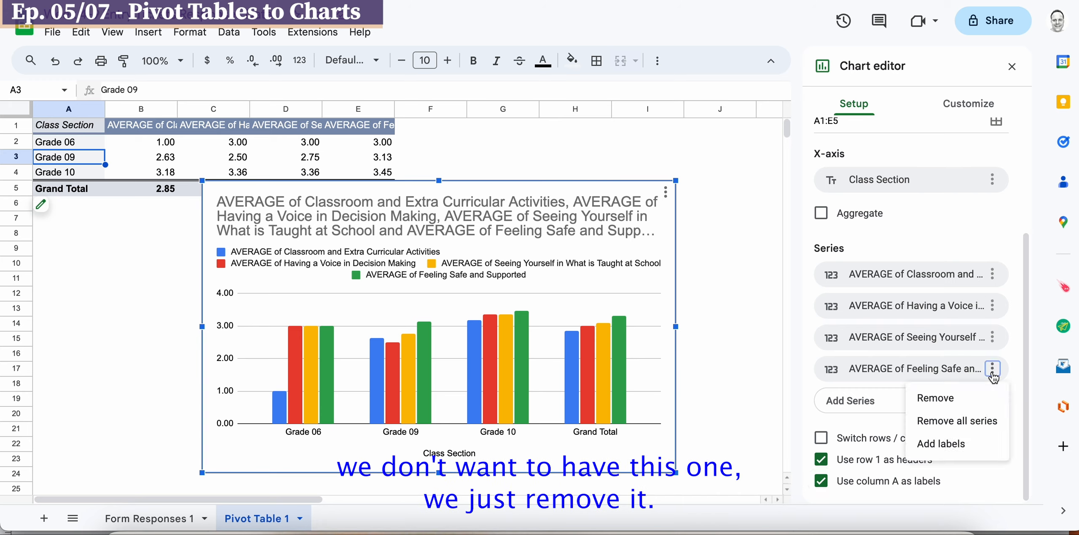
{"action": "left_click", "coordinate": [949, 399]}
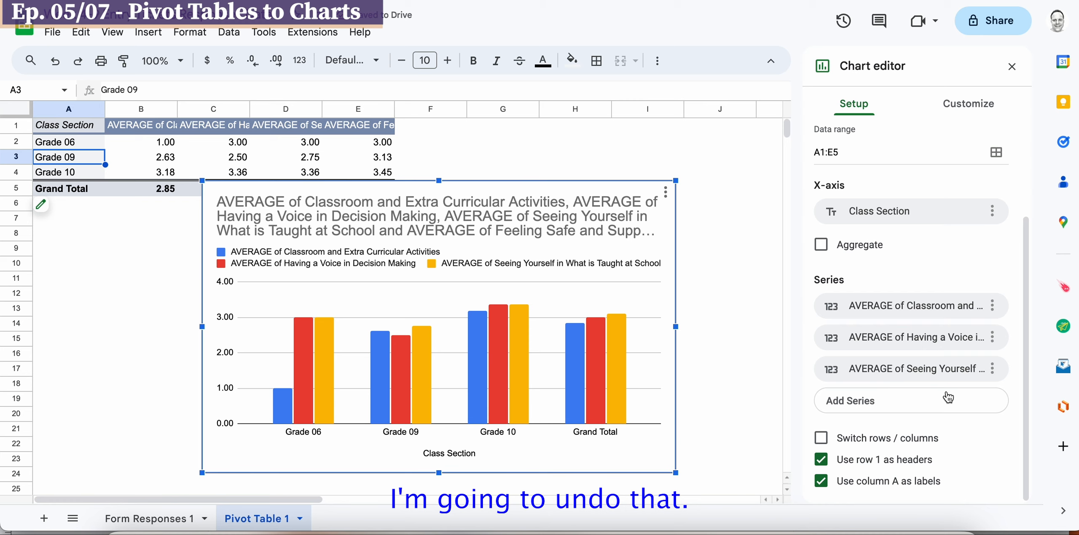
{"action": "key", "text": "ctrl+z"}
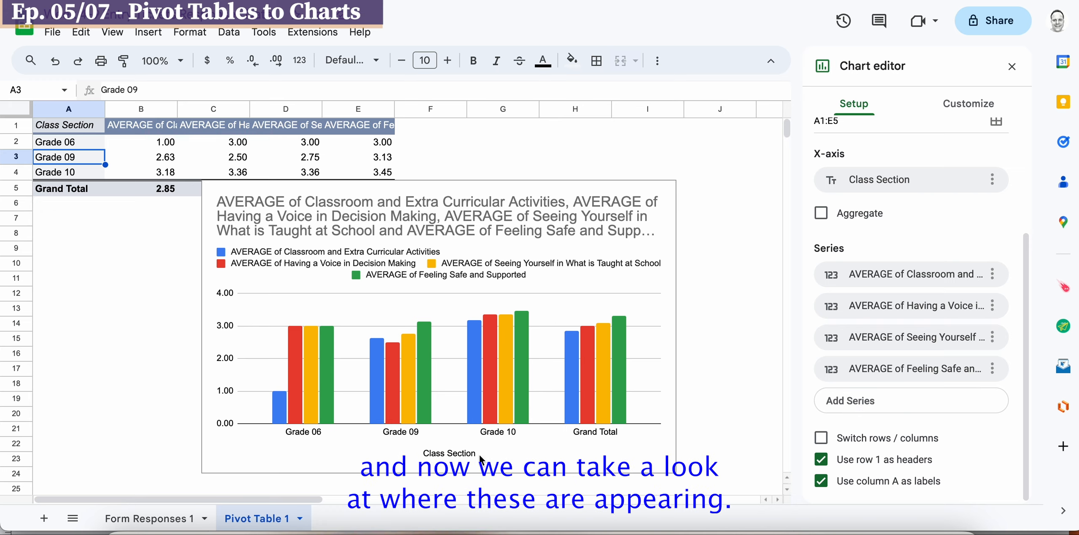
- Examine each series' columns in the chart to compare the average responses within Grade 09 and across the class sections
{"action": "left_click", "coordinate": [259, 206]}
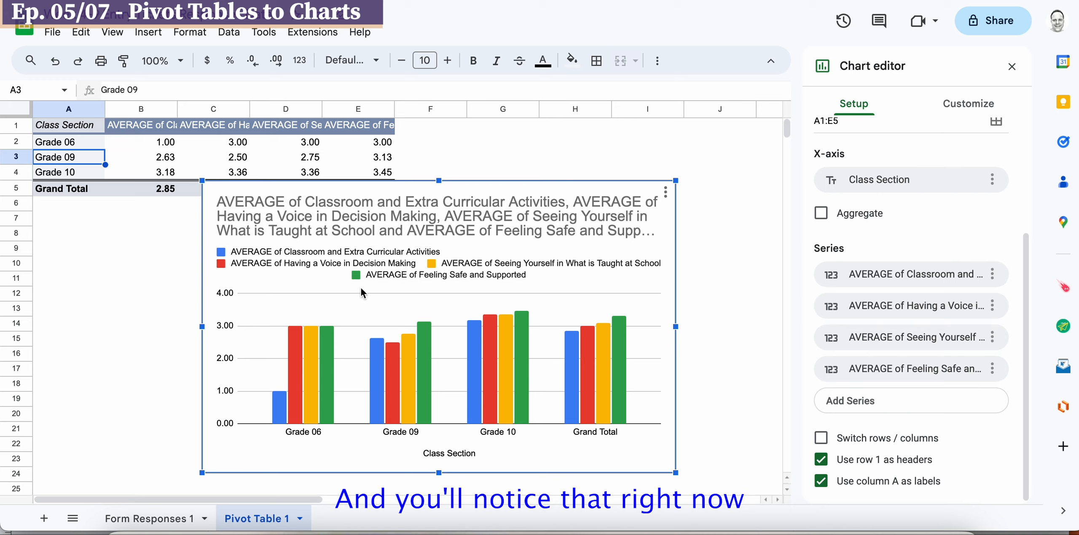
{"action": "left_click", "coordinate": [338, 333]}
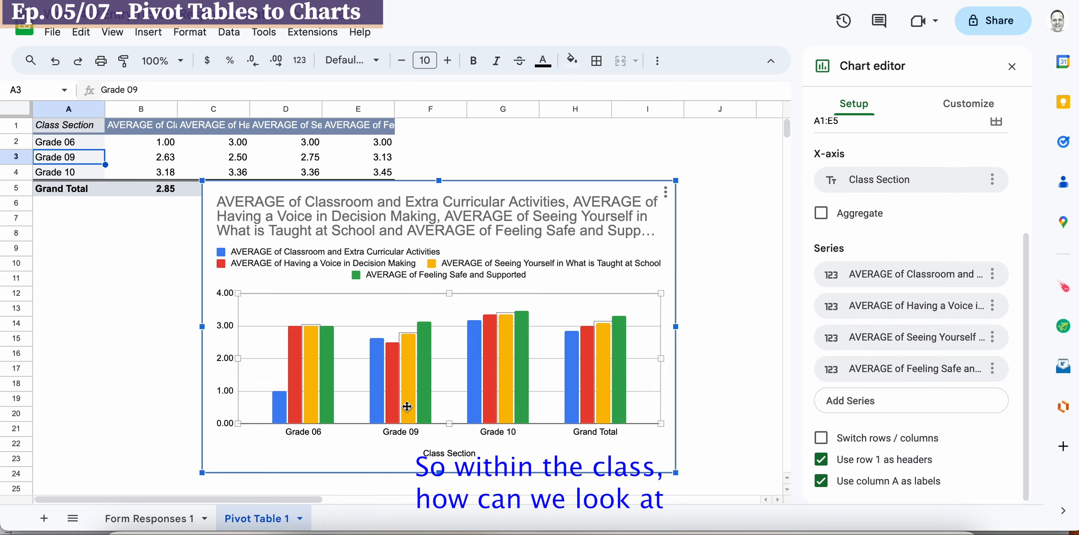
{"action": "left_click", "coordinate": [425, 399]}
{"action": "left_click", "coordinate": [413, 398]}
{"action": "left_click", "coordinate": [396, 398]}
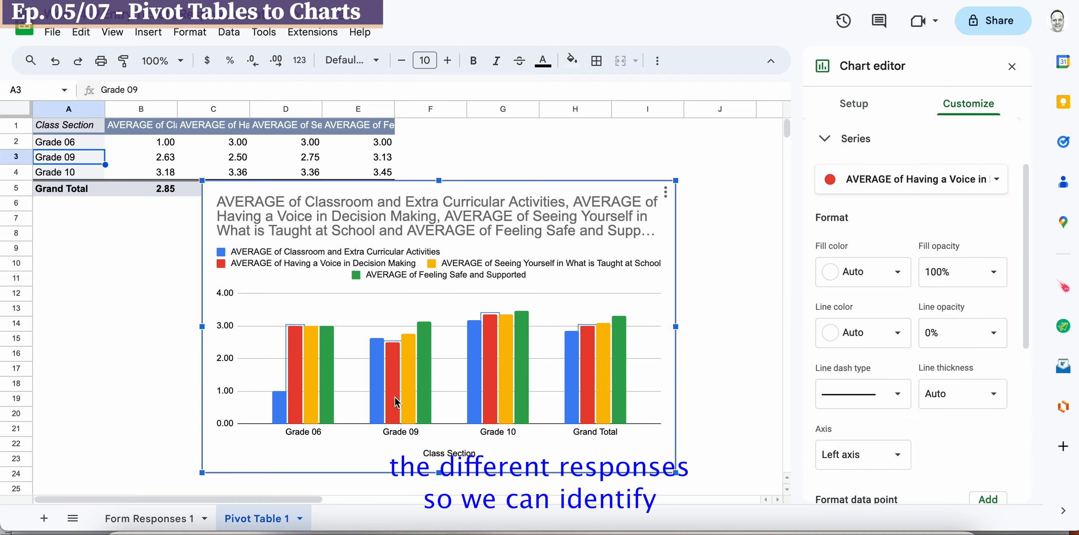
{"action": "left_click", "coordinate": [378, 393]}
{"action": "left_click", "coordinate": [398, 394]}
{"action": "left_click", "coordinate": [409, 392]}
{"action": "left_click", "coordinate": [425, 390]}
{"action": "left_click", "coordinate": [405, 387]}
{"action": "left_click", "coordinate": [391, 389]}
{"action": "left_click", "coordinate": [382, 392]}
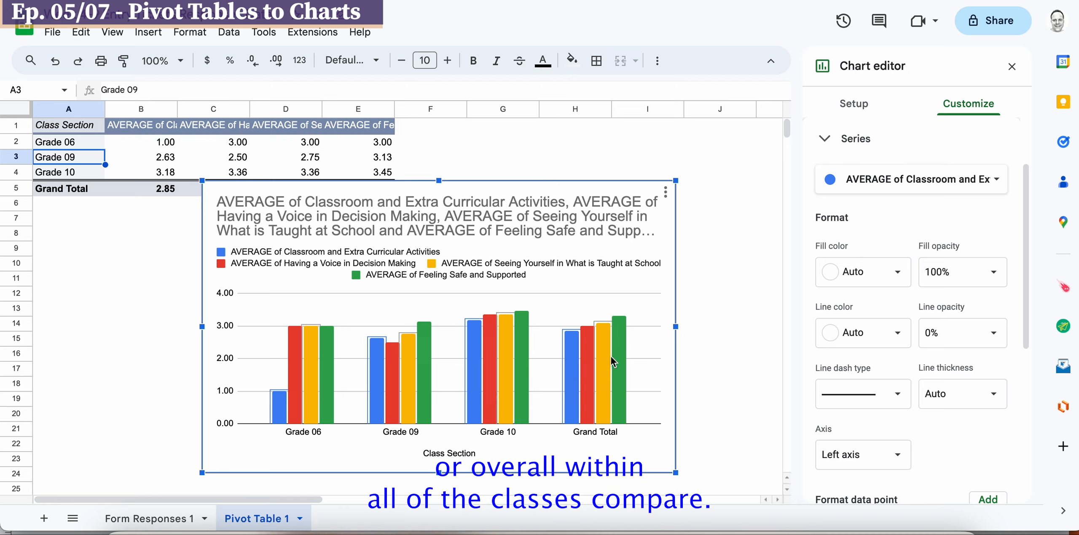
- Return to the chart's setup options and review its data range, X-axis and series
{"action": "left_click", "coordinate": [854, 110]}
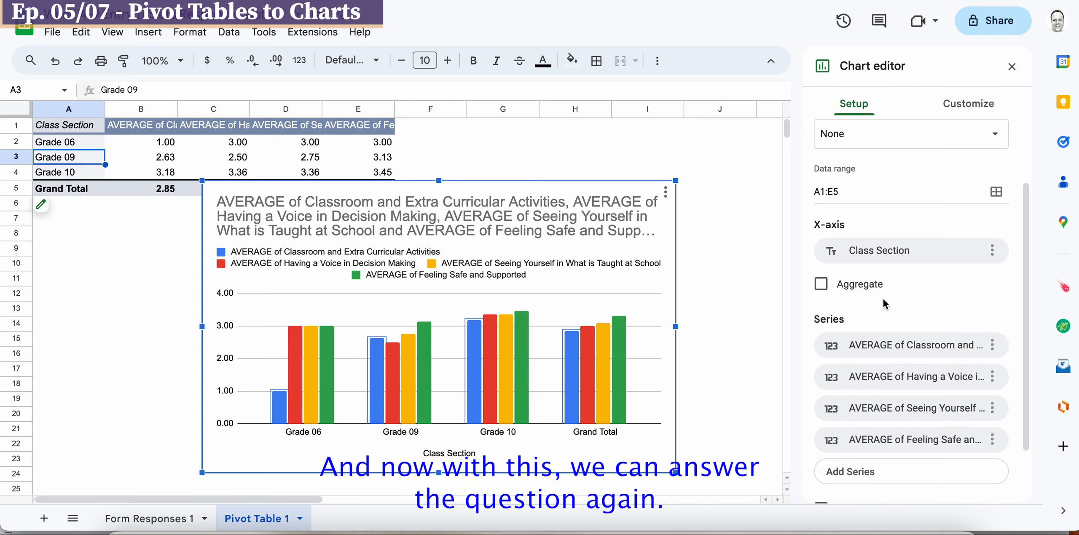
{"action": "scroll", "coordinate": [883, 299], "scroll_direction": "down", "scroll_amount": 1}
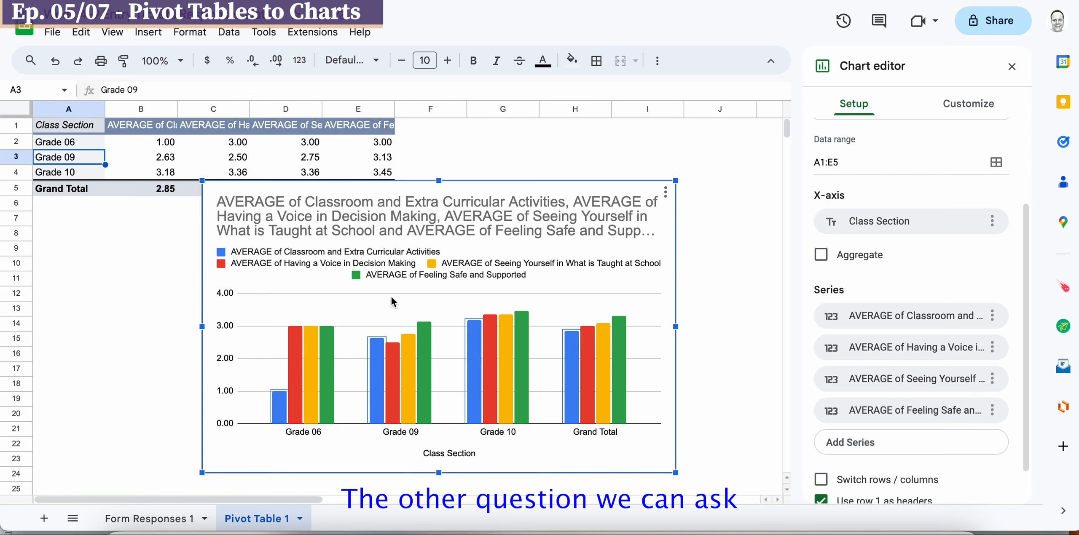
{"action": "scroll", "coordinate": [391, 297], "scroll_direction": "down", "scroll_amount": 1}
{"action": "scroll", "coordinate": [464, 296], "scroll_direction": "up", "scroll_amount": 1}
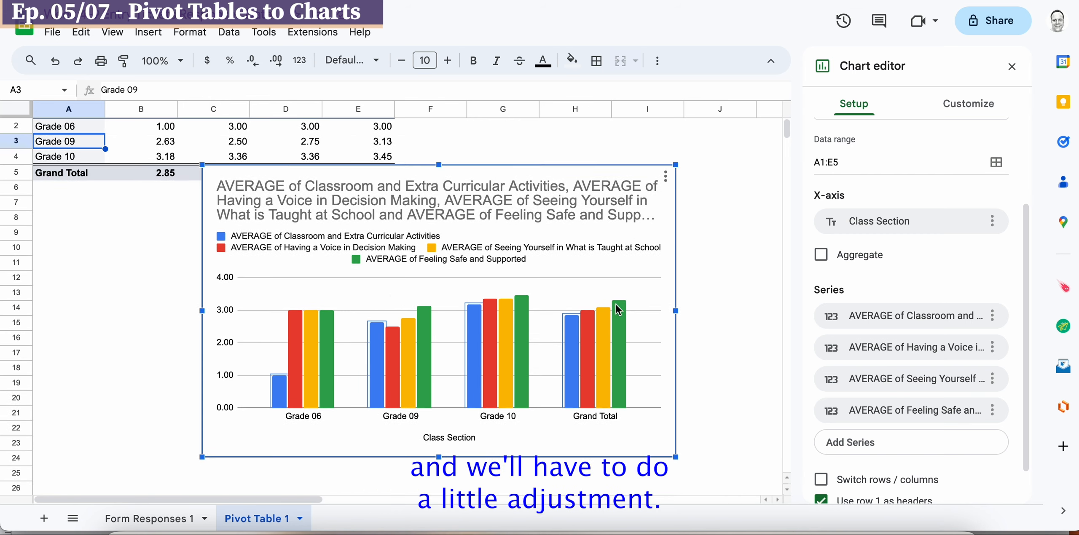
- Switch the chart's rows and columns so the class sections become the series
{"action": "scroll", "coordinate": [894, 285], "scroll_direction": "down", "scroll_amount": 1}
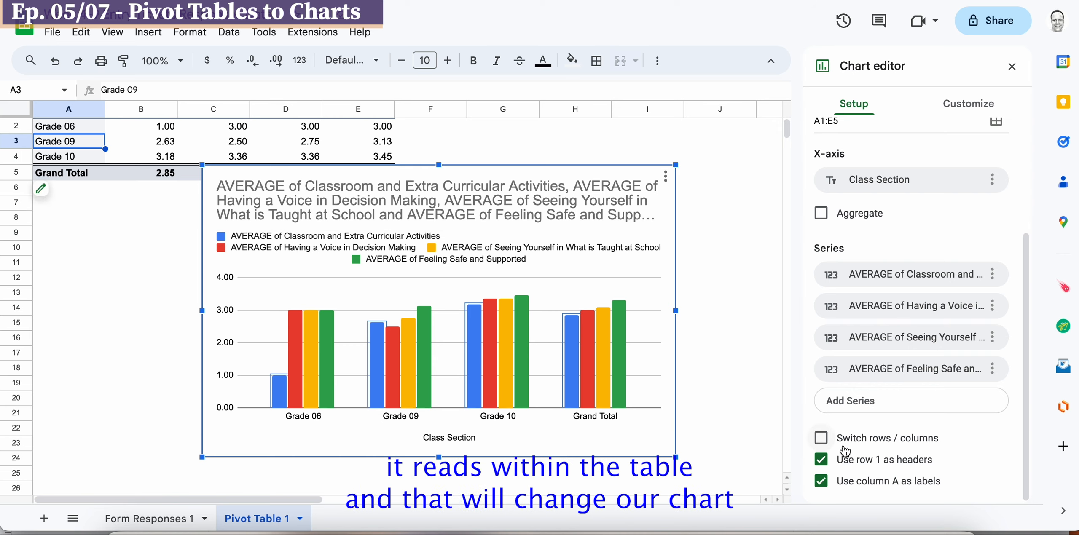
{"action": "scroll", "coordinate": [124, 157], "scroll_direction": "up", "scroll_amount": 1}
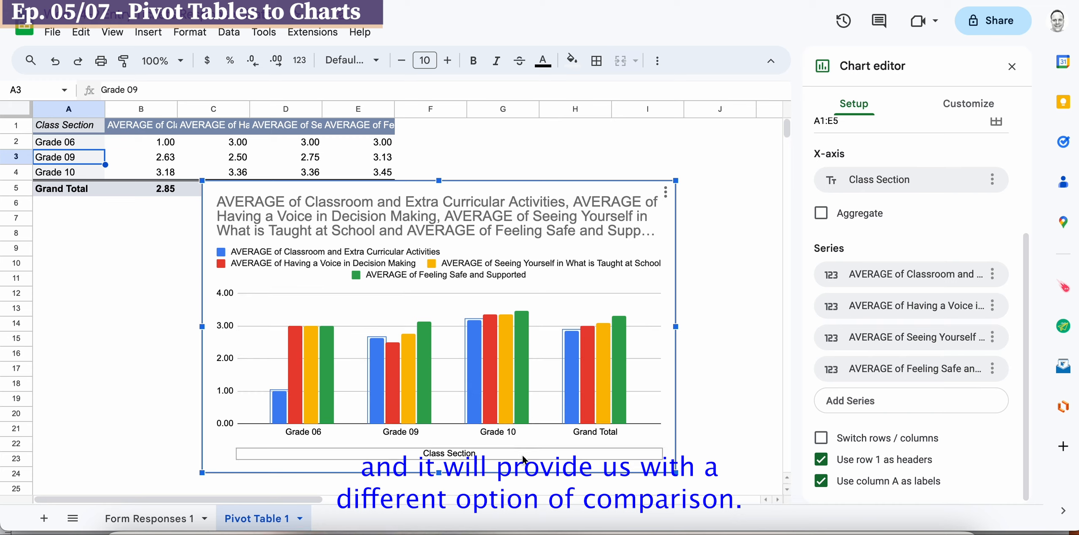
{"action": "left_click", "coordinate": [821, 439]}
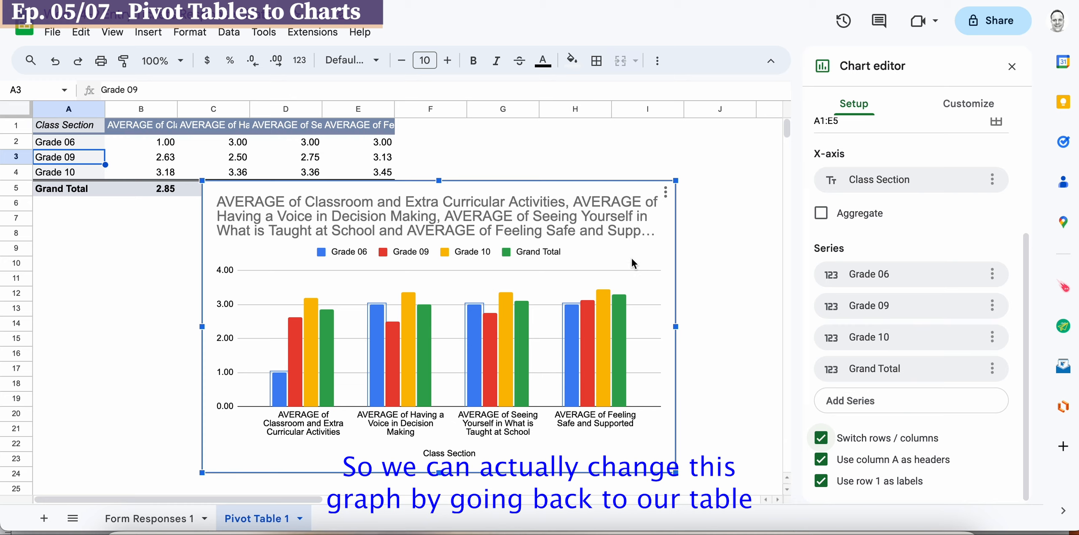
- Remove "AVERAGE of" from the column B heading so it reads "Classroom and Extra Curricular Activities"
{"action": "left_click", "coordinate": [136, 129]}
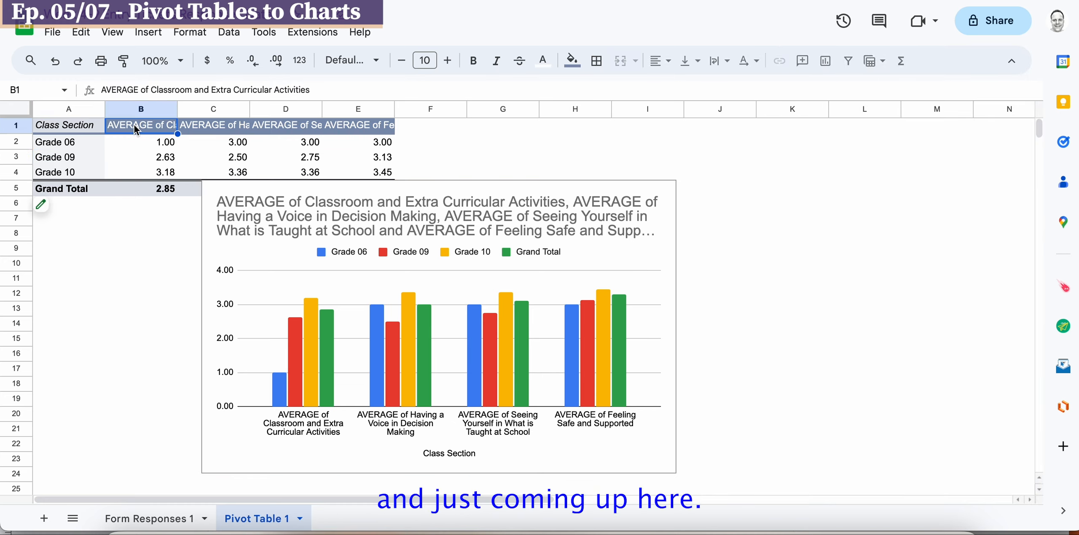
{"action": "double_click", "coordinate": [137, 130]}
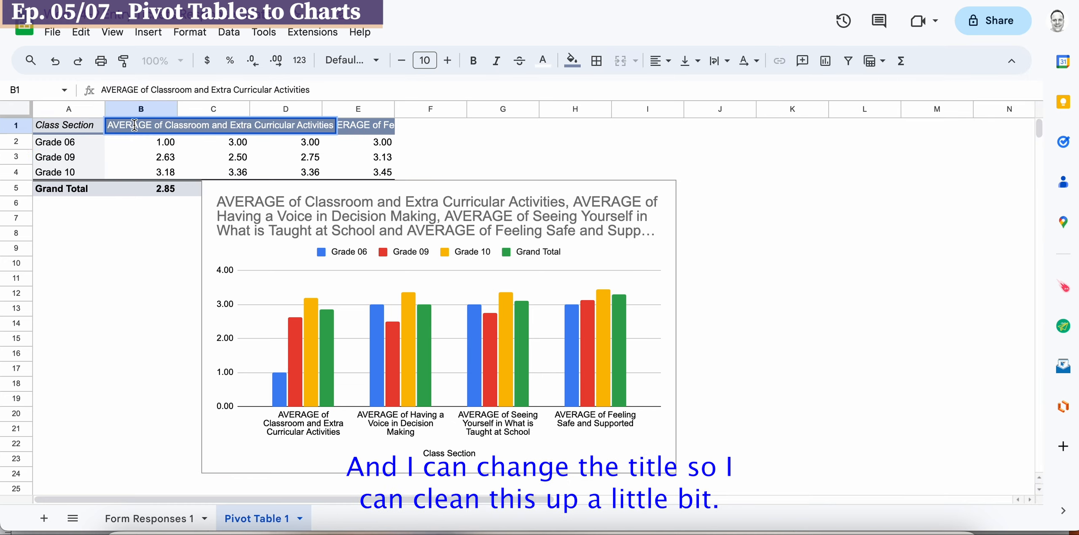
{"action": "left_click_drag", "start_coordinate": [166, 126], "coordinate": [105, 127]}
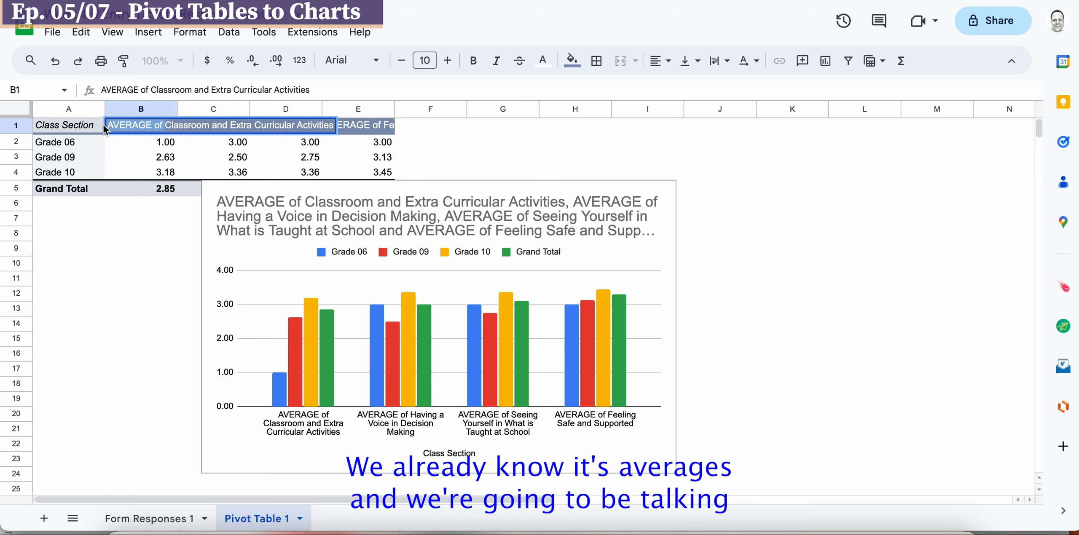
{"action": "key", "text": "BackSpace"}
{"action": "key", "text": "Return"}
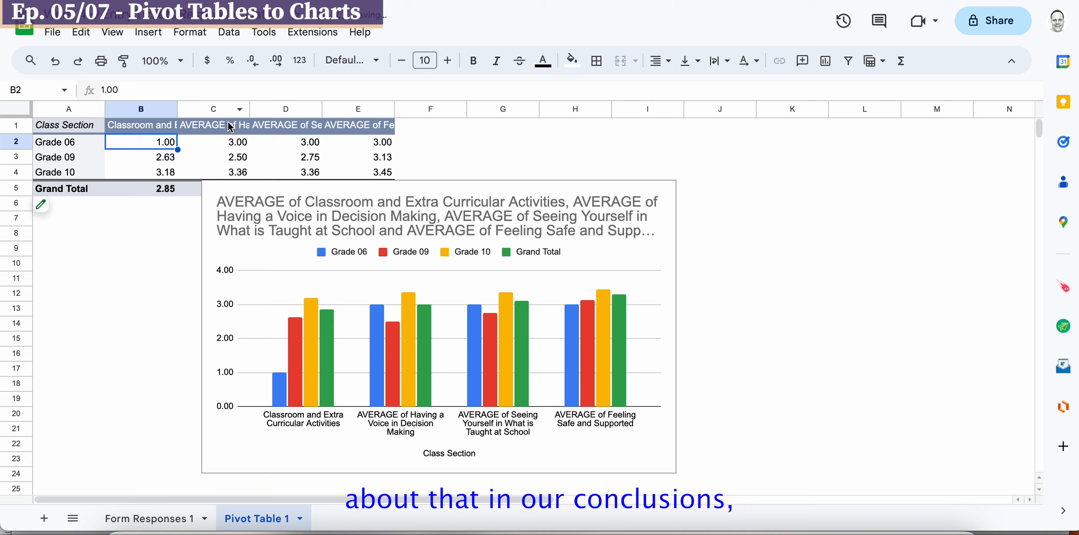
- Shorten the column C heading to "Having a Voice in Decision Making"
{"action": "left_click", "coordinate": [230, 126]}
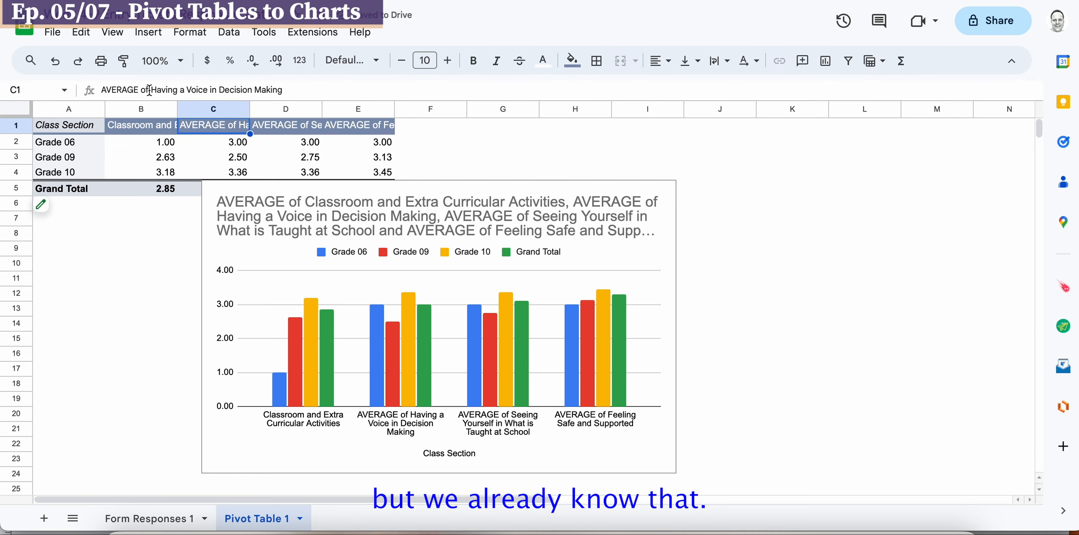
{"action": "left_click_drag", "start_coordinate": [150, 90], "coordinate": [101, 92]}
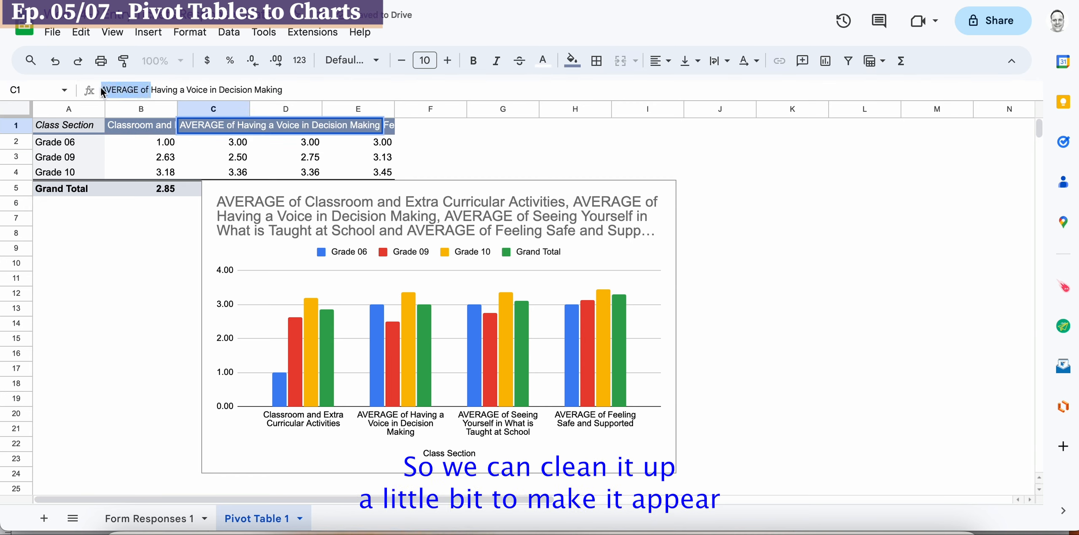
{"action": "key", "text": "BackSpace"}
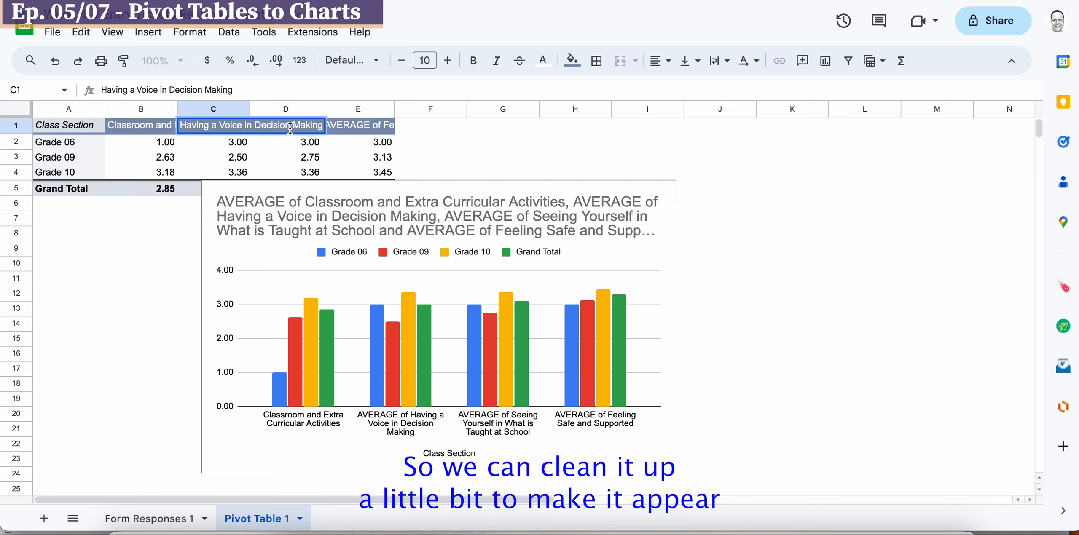
{"action": "left_click", "coordinate": [287, 142]}
- Shorten the column D heading to "Seeing Yourself in What is Taught at School"
{"action": "left_click", "coordinate": [285, 132]}
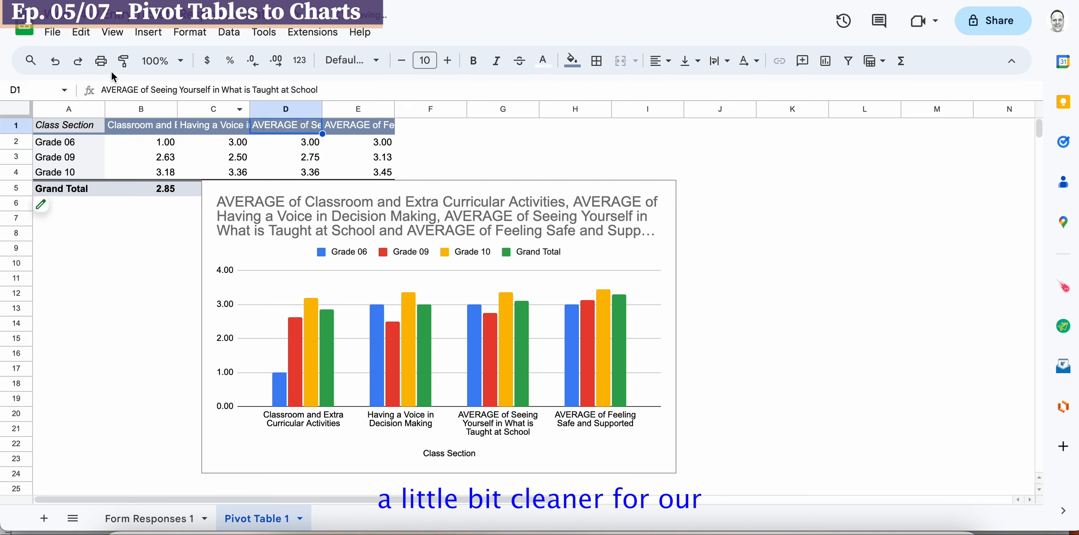
{"action": "left_click_drag", "start_coordinate": [151, 90], "coordinate": [103, 92]}
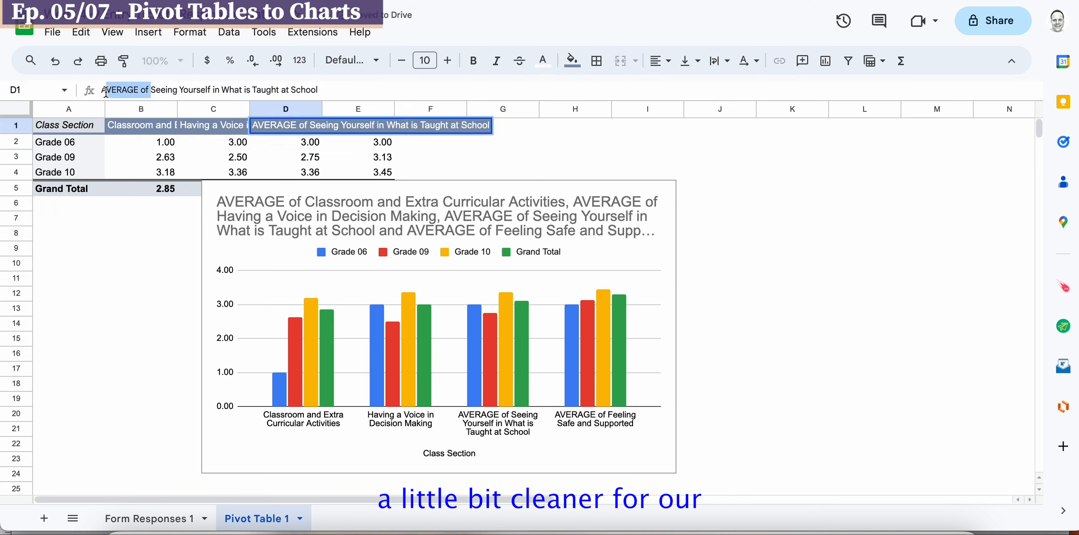
{"action": "key", "text": "BackSpace"}
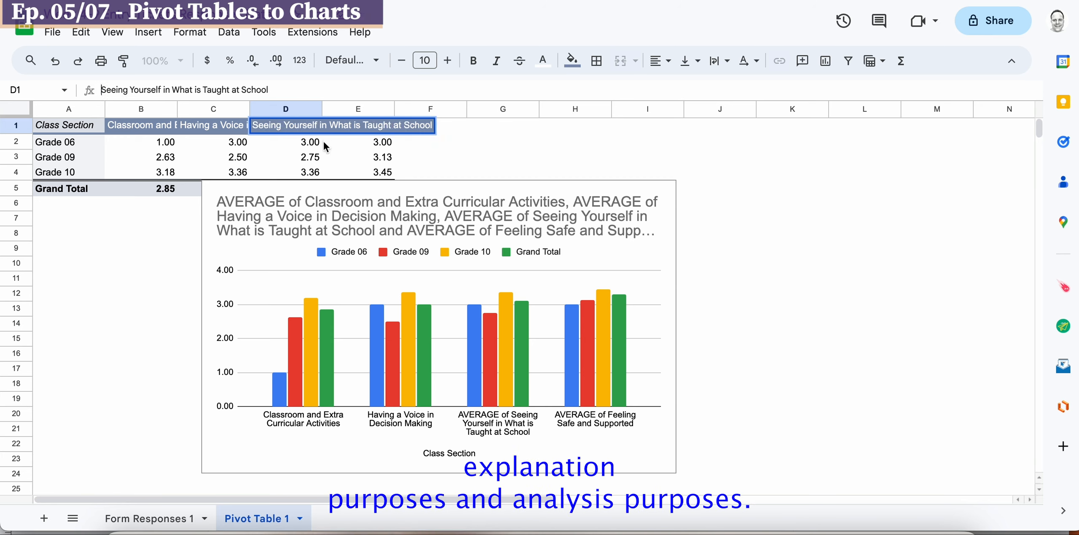
{"action": "key", "text": "Return"}
- Shorten the column E heading to "Feeling Safe and Supported"
{"action": "left_click", "coordinate": [358, 125]}
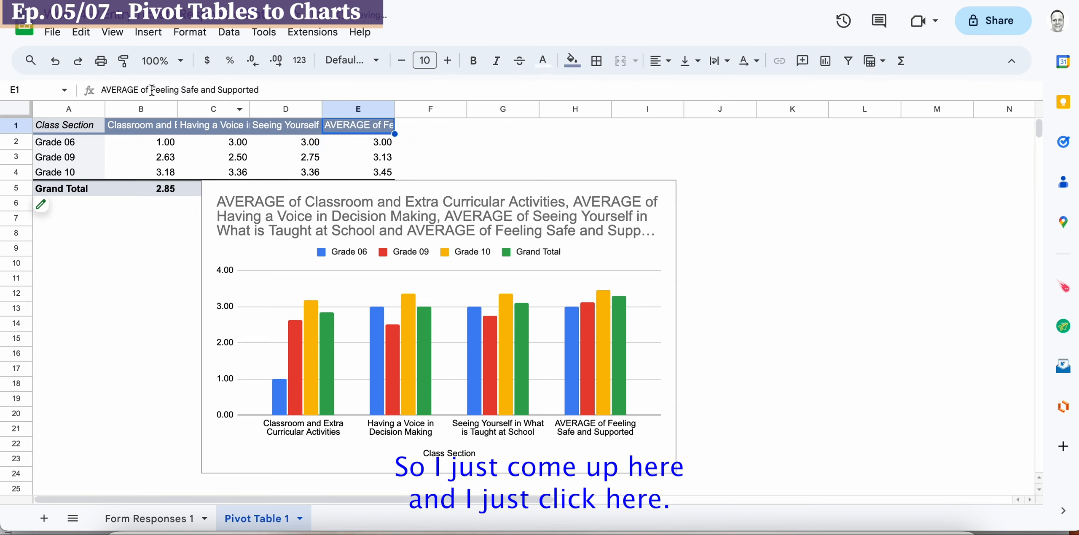
{"action": "left_click_drag", "start_coordinate": [150, 90], "coordinate": [103, 91]}
{"action": "key", "text": "BackSpace"}
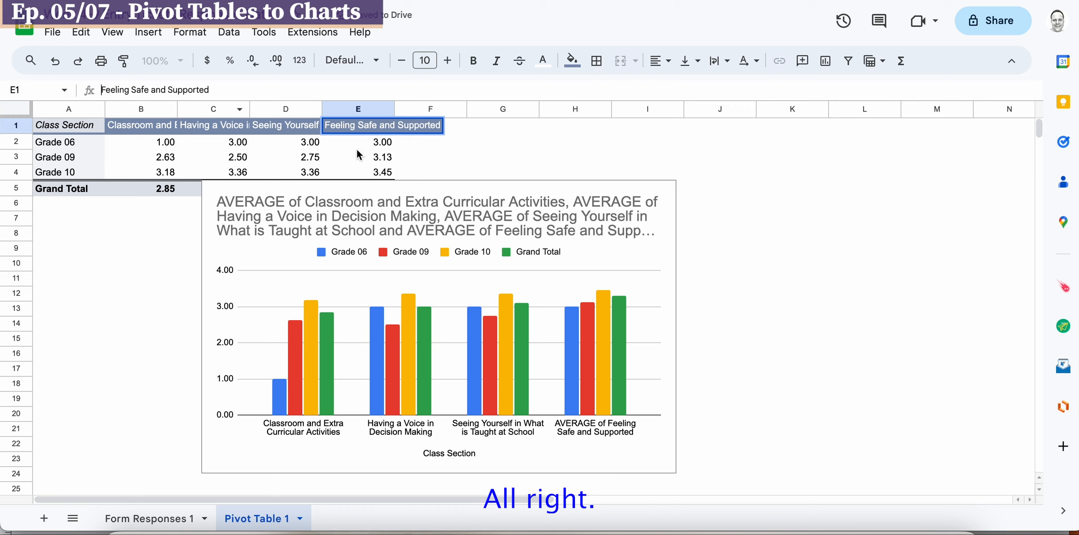
{"action": "key", "text": "Return"}
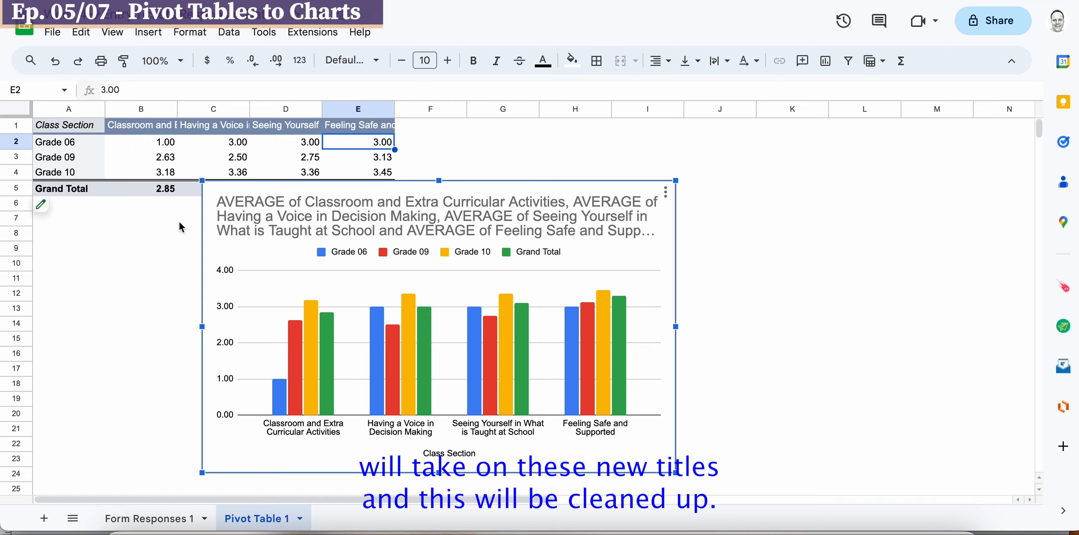
- Edit the pivot table and turn off the totals for its Class Section rows
{"action": "left_click", "coordinate": [142, 126]}
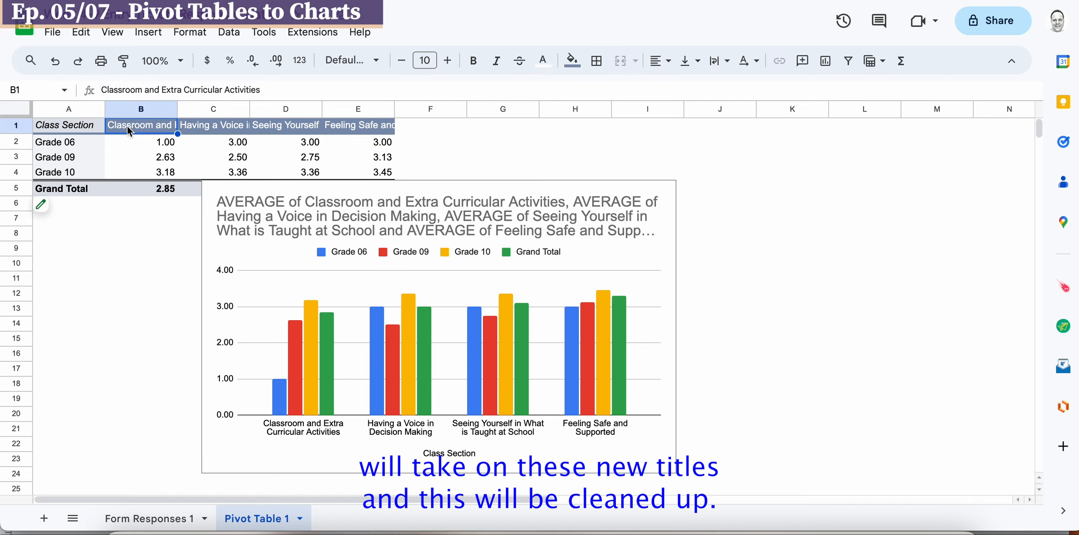
{"action": "left_click", "coordinate": [208, 129]}
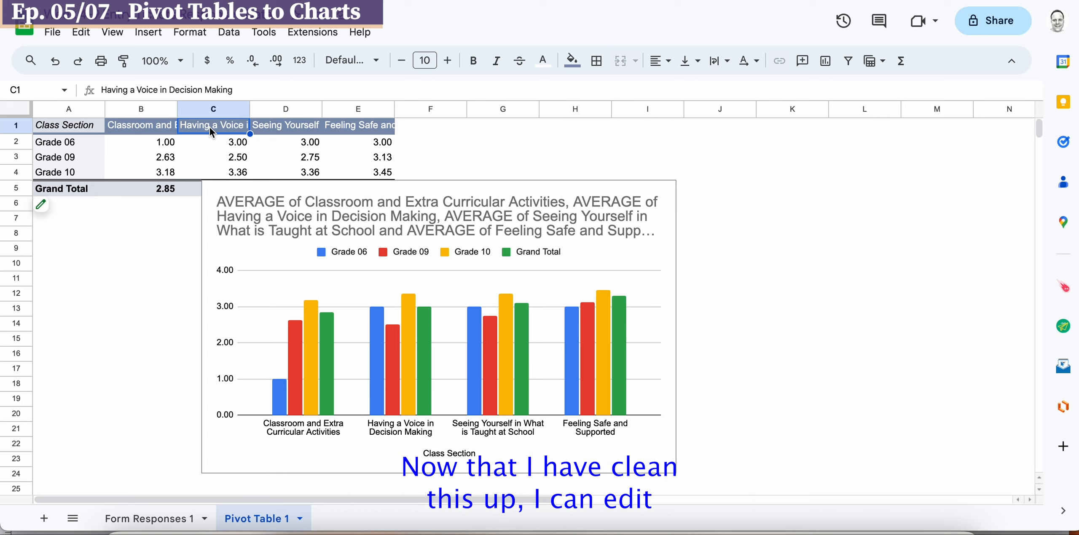
{"action": "left_click", "coordinate": [54, 211]}
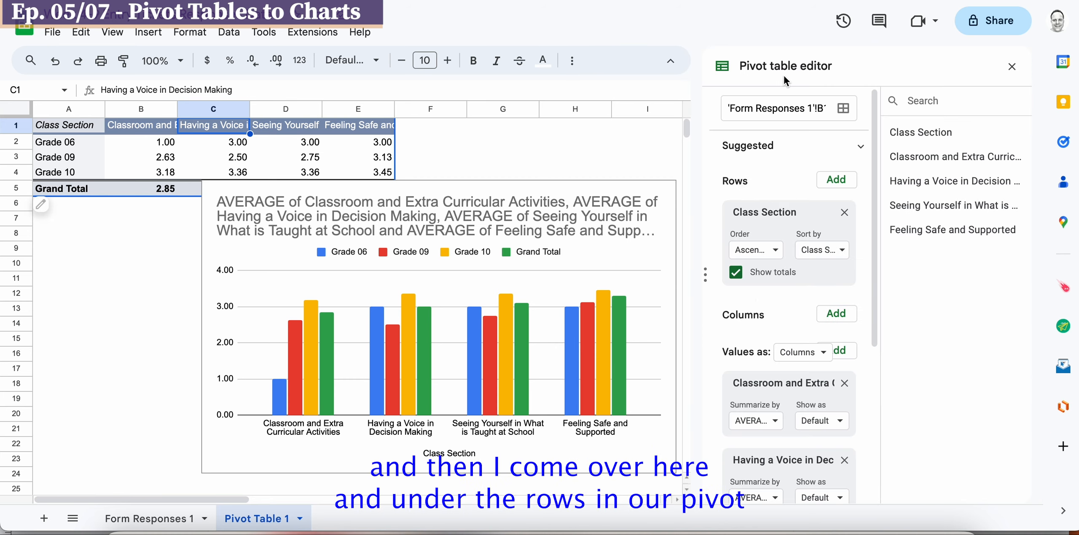
{"action": "left_click", "coordinate": [737, 273]}
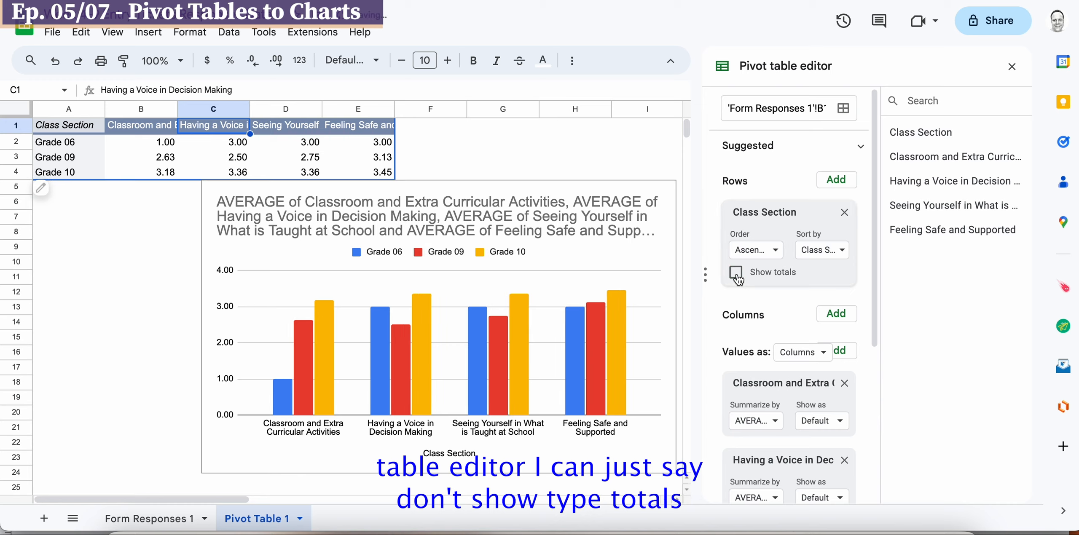
{"action": "left_click", "coordinate": [90, 130]}
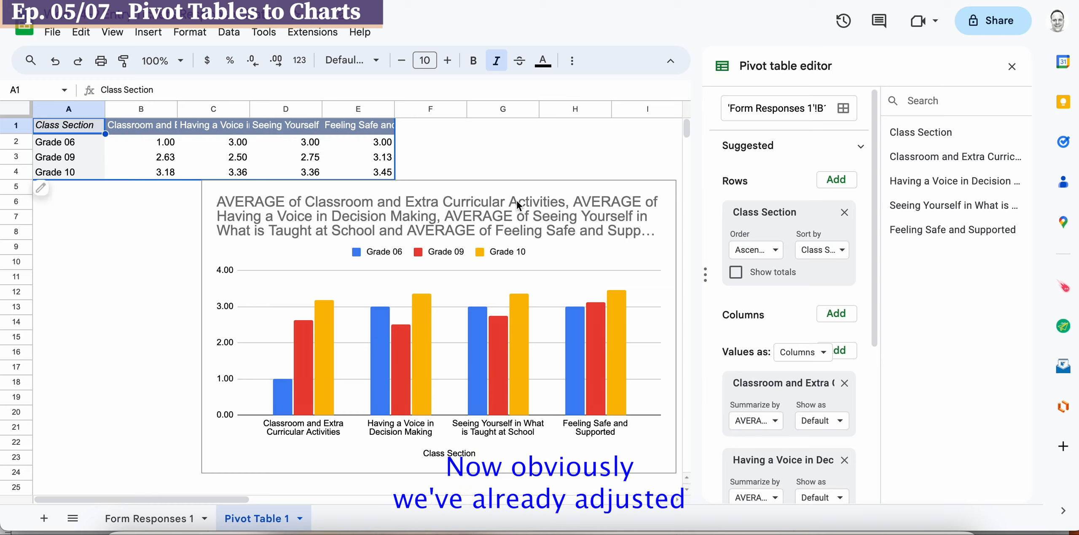
{"action": "left_click", "coordinate": [121, 129]}
{"action": "left_click", "coordinate": [59, 126]}
{"action": "left_click", "coordinate": [119, 128]}
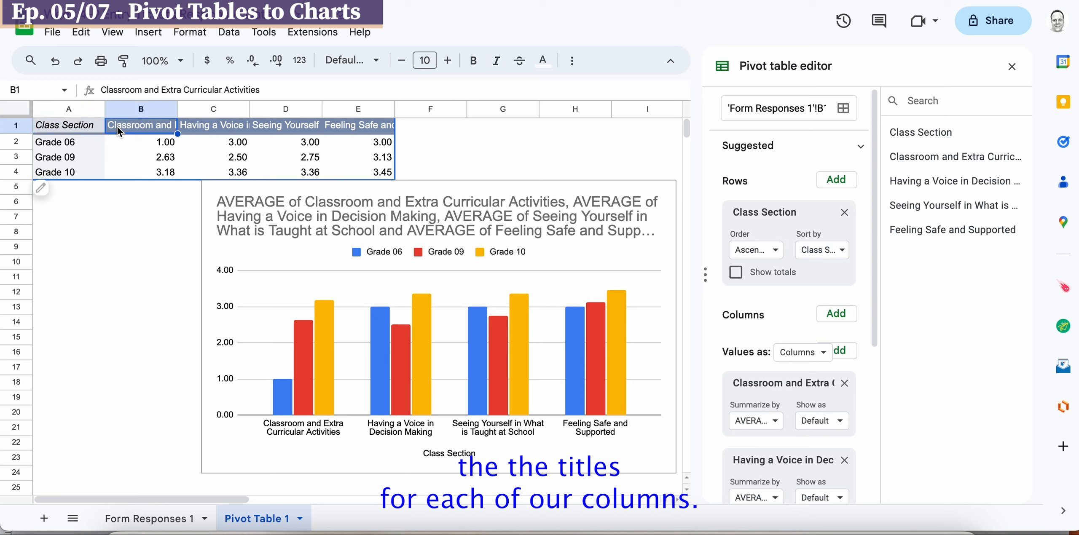
- Open the chart title for editing, then open the formatting options of the horizontal axis labels
{"action": "left_click", "coordinate": [554, 234]}
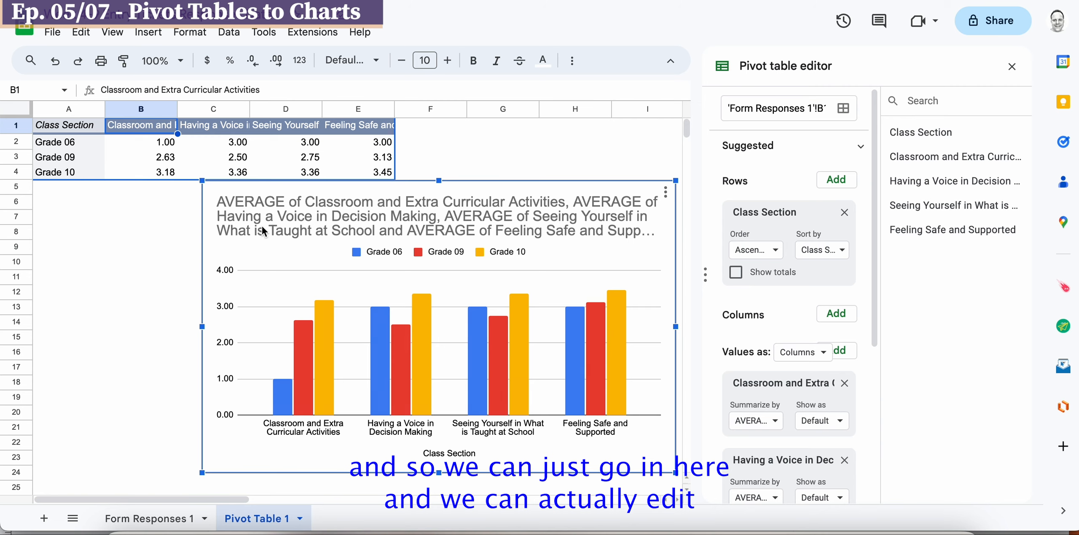
{"action": "double_click", "coordinate": [274, 212]}
{"action": "left_click", "coordinate": [303, 206]}
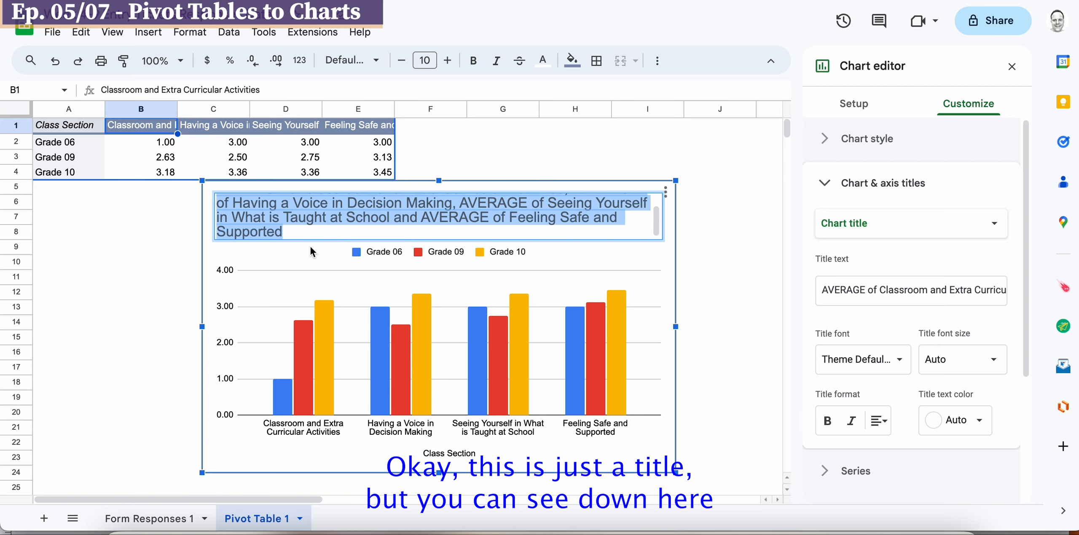
{"action": "left_click", "coordinate": [292, 434]}
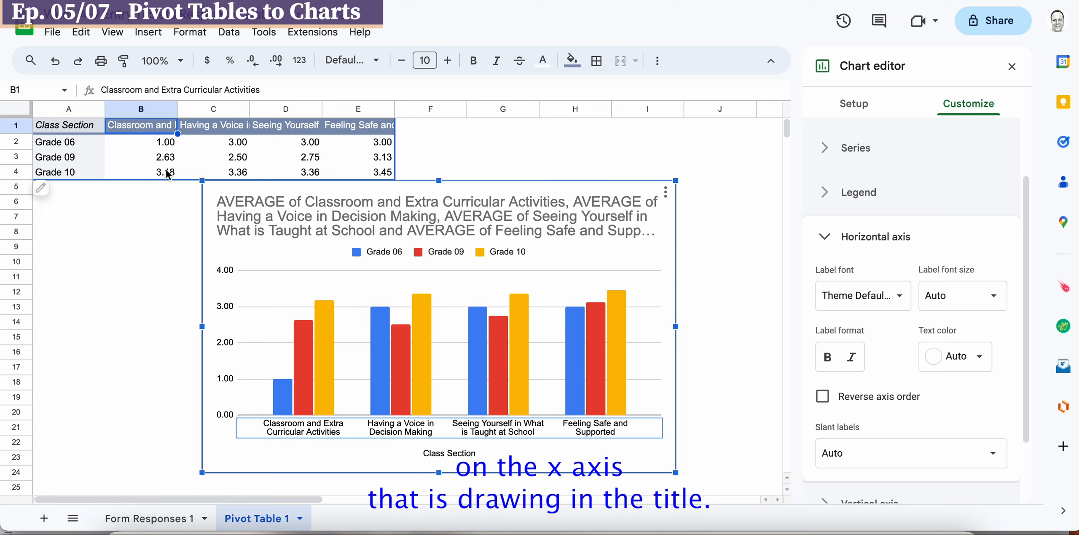
- Add "CCCC" in front of the Classroom and Extra Curricular Activities heading in cell B1
{"action": "left_click", "coordinate": [130, 134]}
{"action": "double_click", "coordinate": [110, 125]}
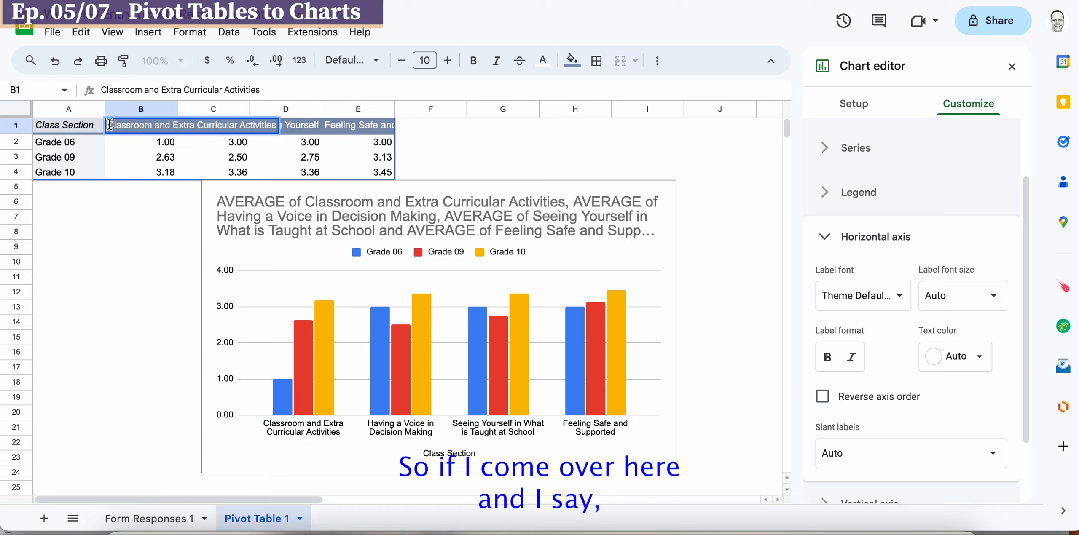
{"action": "type", "text": "CCCC"}
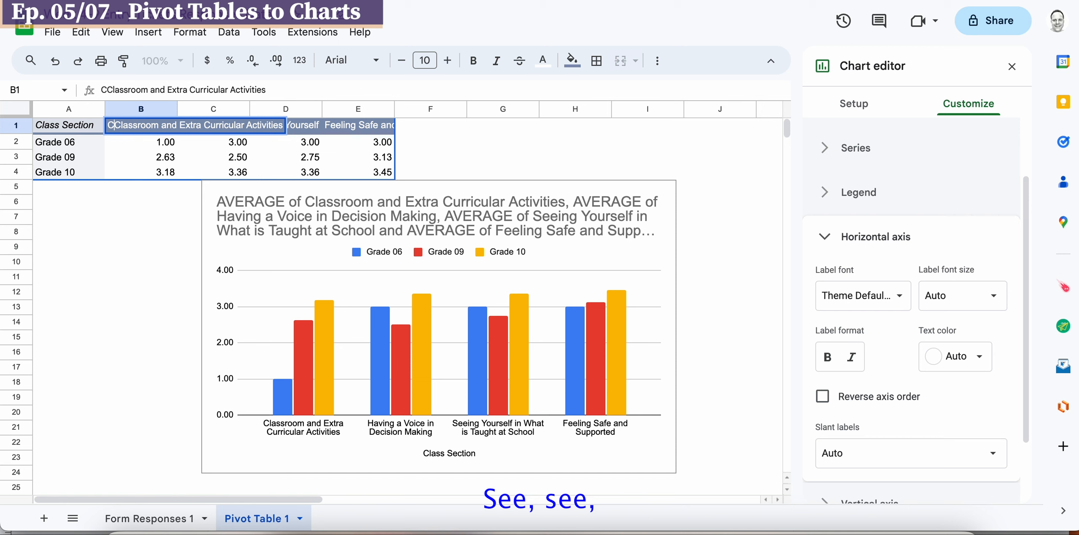
{"action": "key", "text": "Return"}
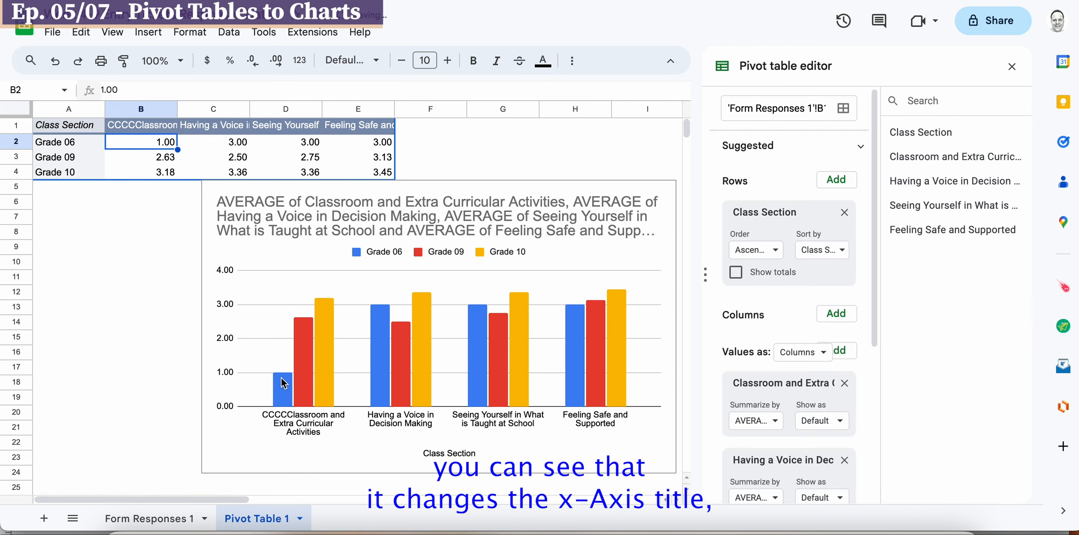